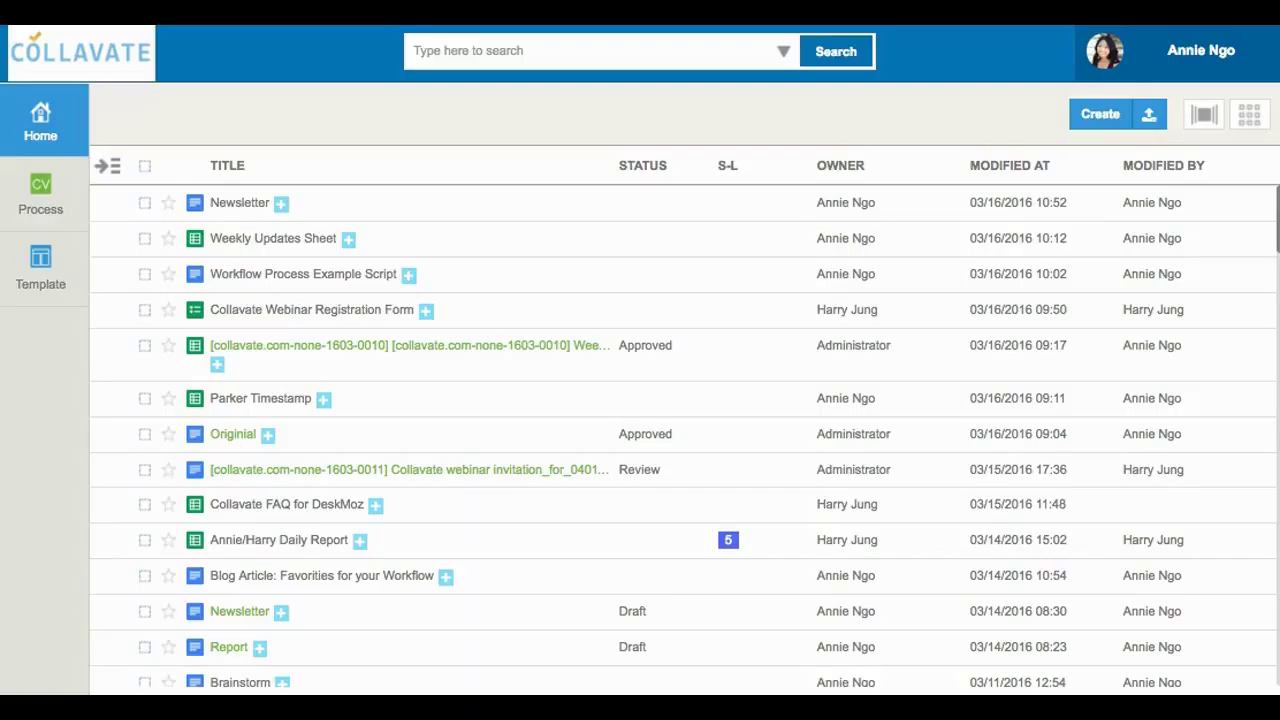
Select the Newsletter, start its review setup, and confirm going to its edit page.
{"action": "left_click", "coordinate": [145, 204]}
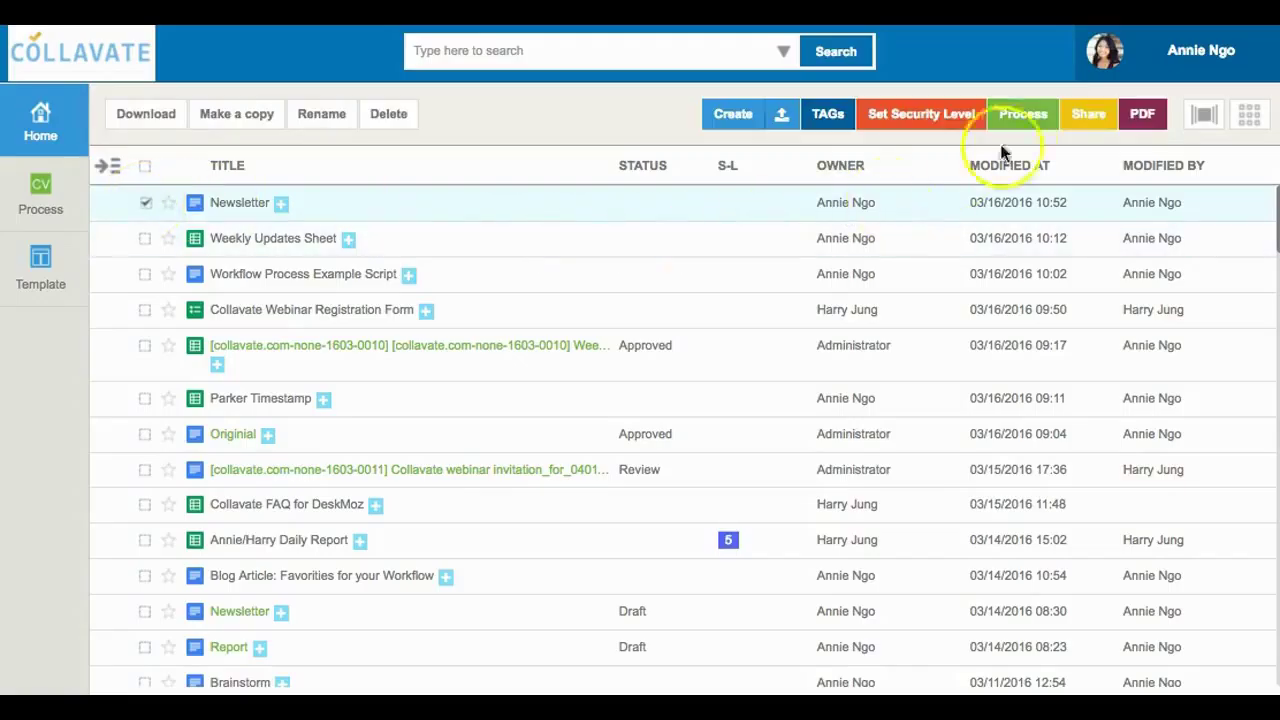
{"action": "left_click", "coordinate": [1025, 114]}
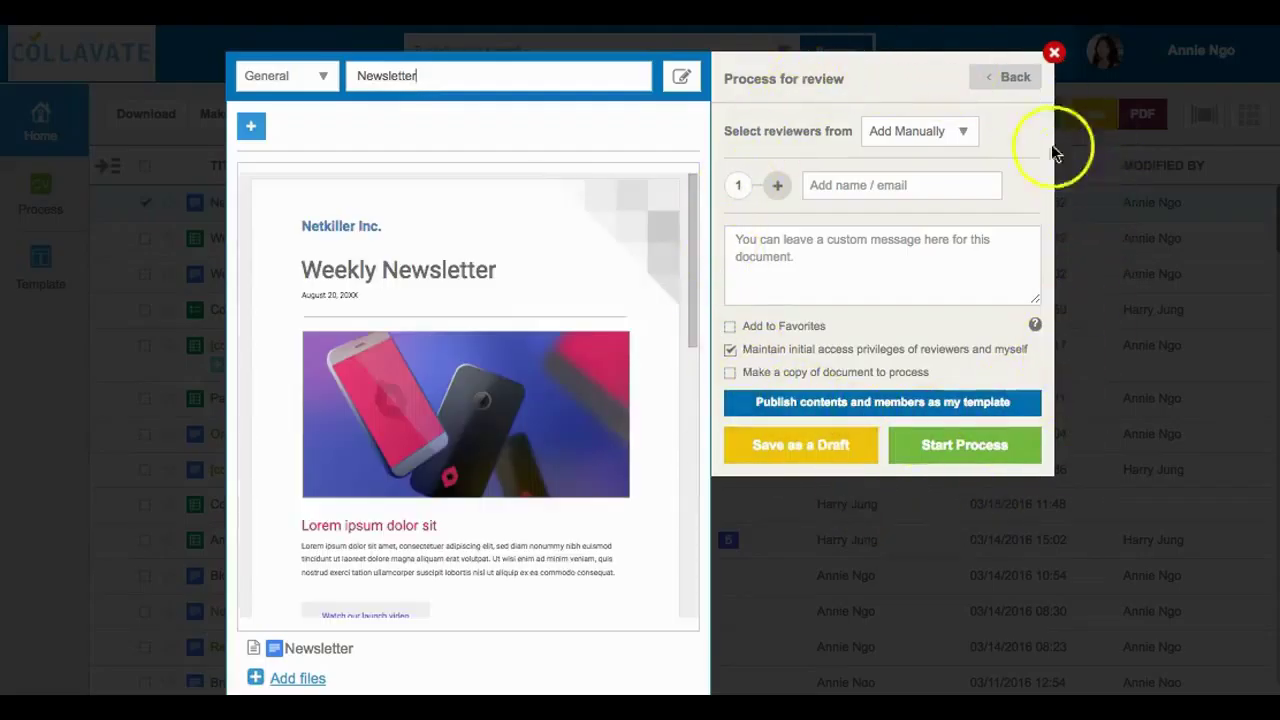
{"action": "left_click", "coordinate": [682, 79]}
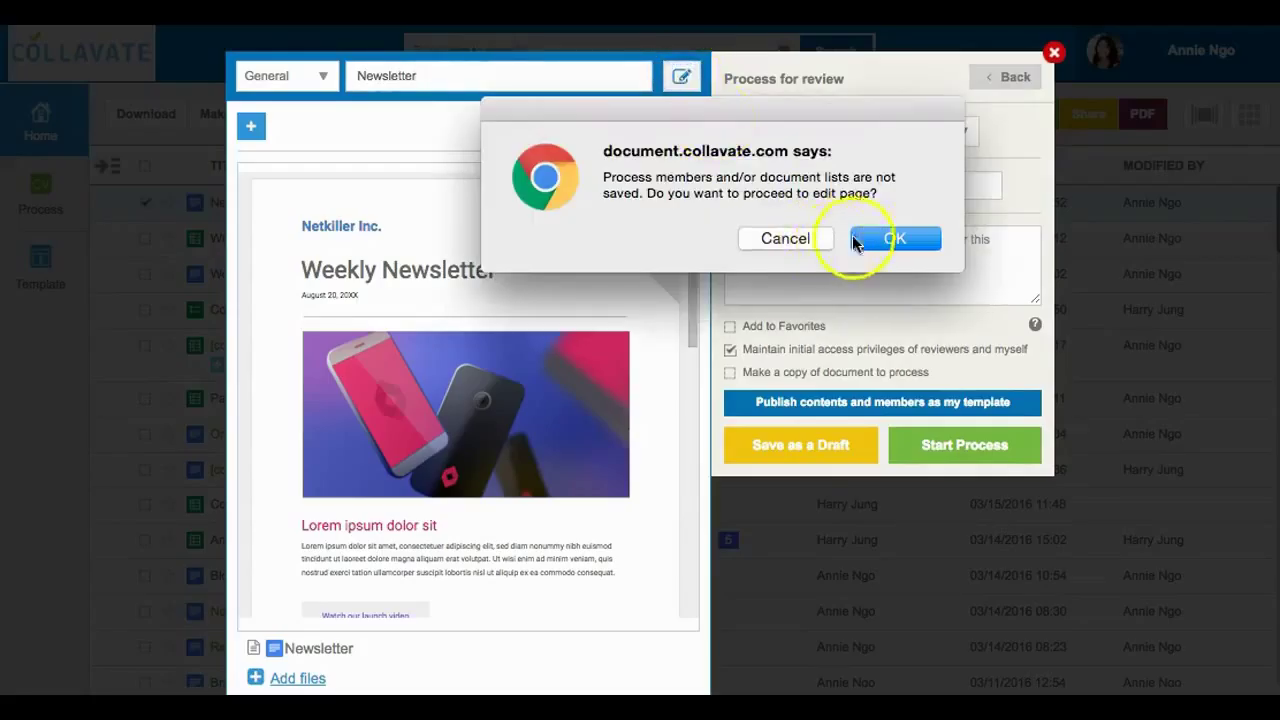
{"action": "left_click", "coordinate": [876, 243]}
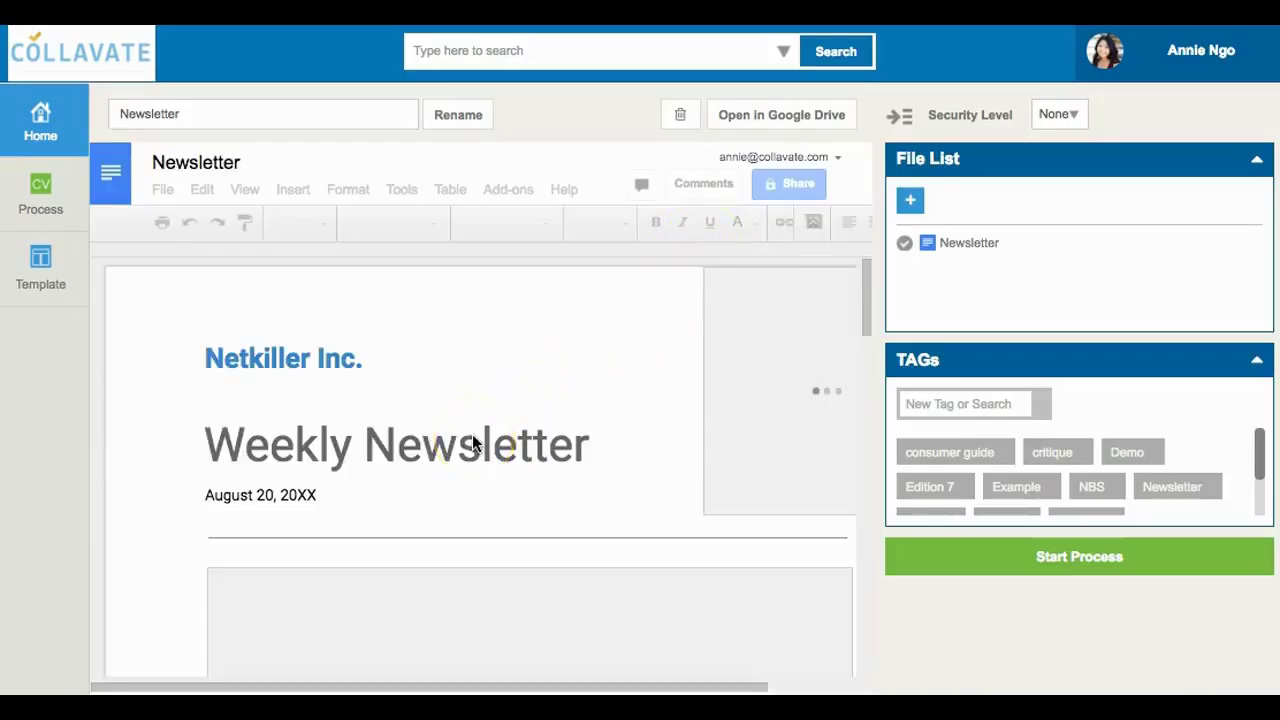
Add an 'Edition 7' line beneath the Weekly Newsletter title.
{"action": "left_click", "coordinate": [619, 452]}
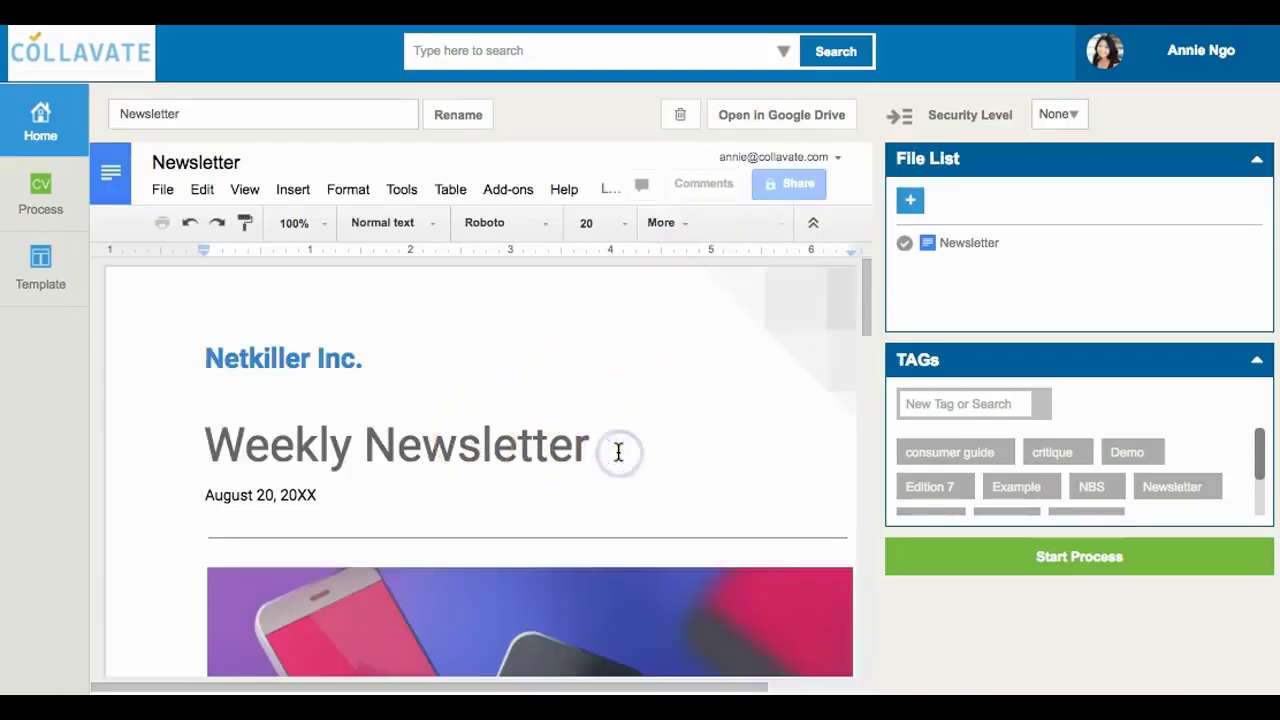
{"action": "key", "text": "Return"}
{"action": "type", "text": "Edition 7"}
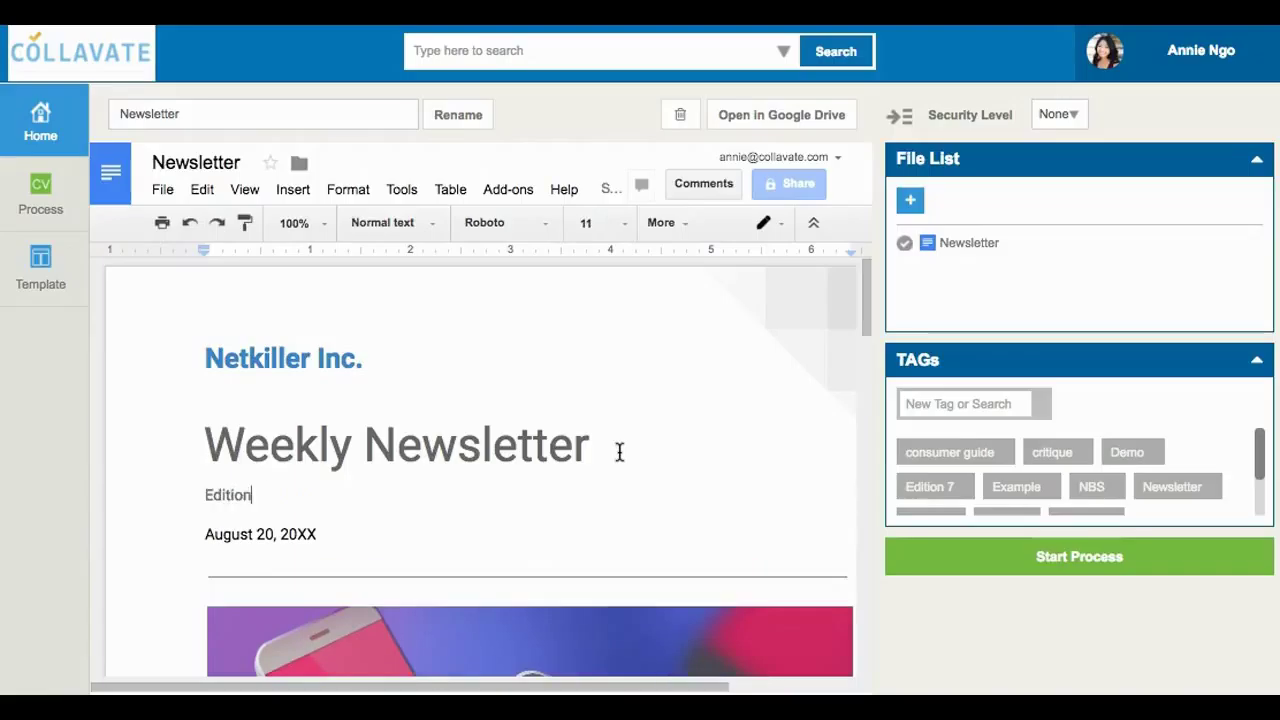
{"action": "left_click", "coordinate": [648, 463]}
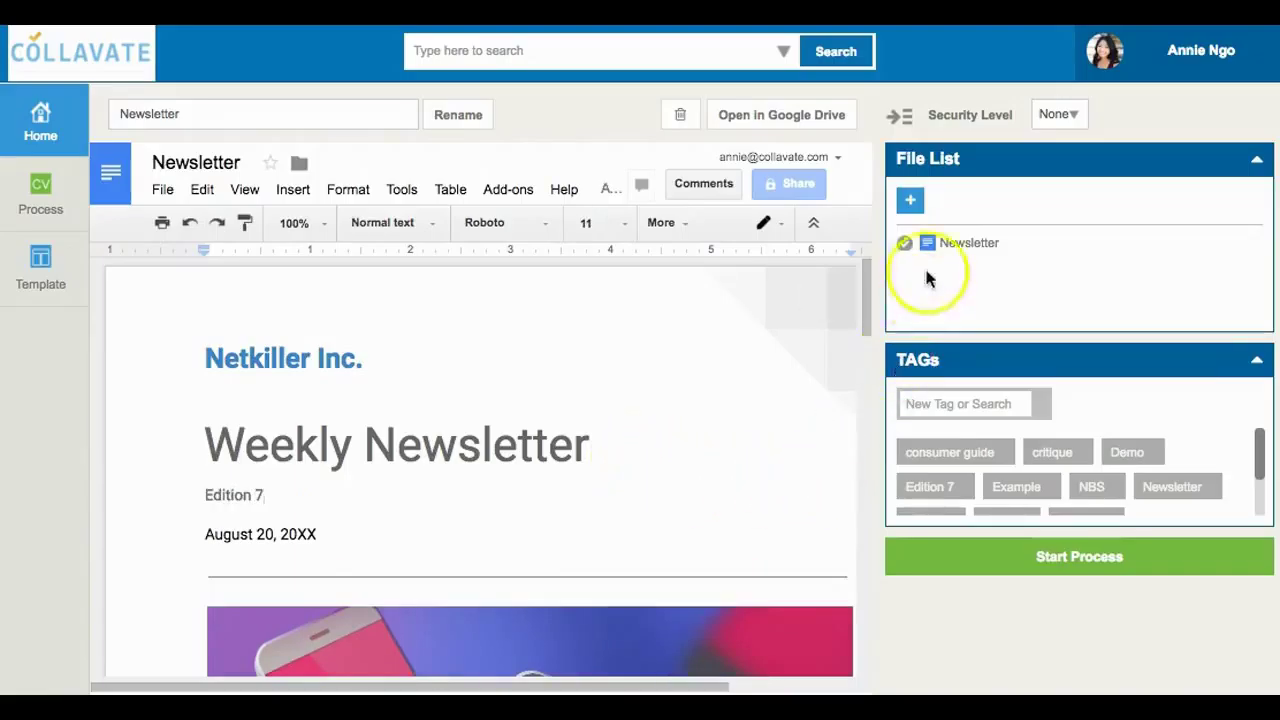
Attach the Weekly Updates Sheet from Collavate to the document's file list.
{"action": "left_click", "coordinate": [911, 205]}
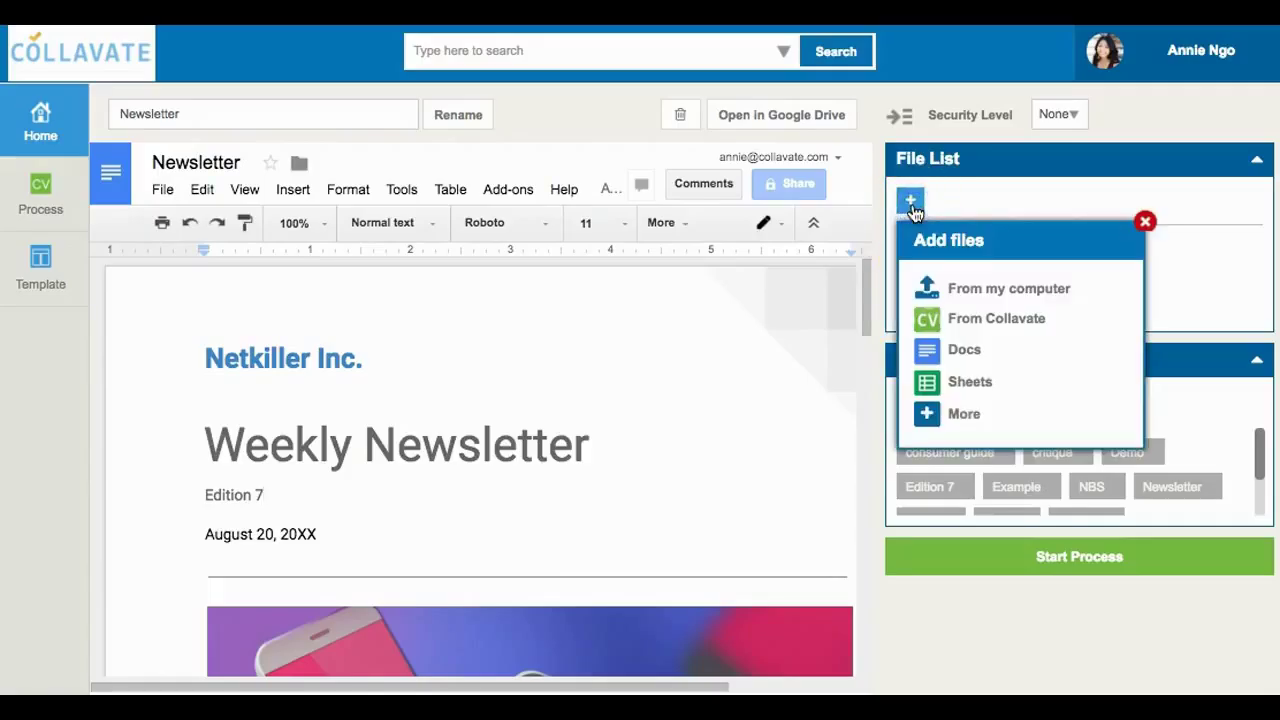
{"action": "left_click", "coordinate": [992, 321]}
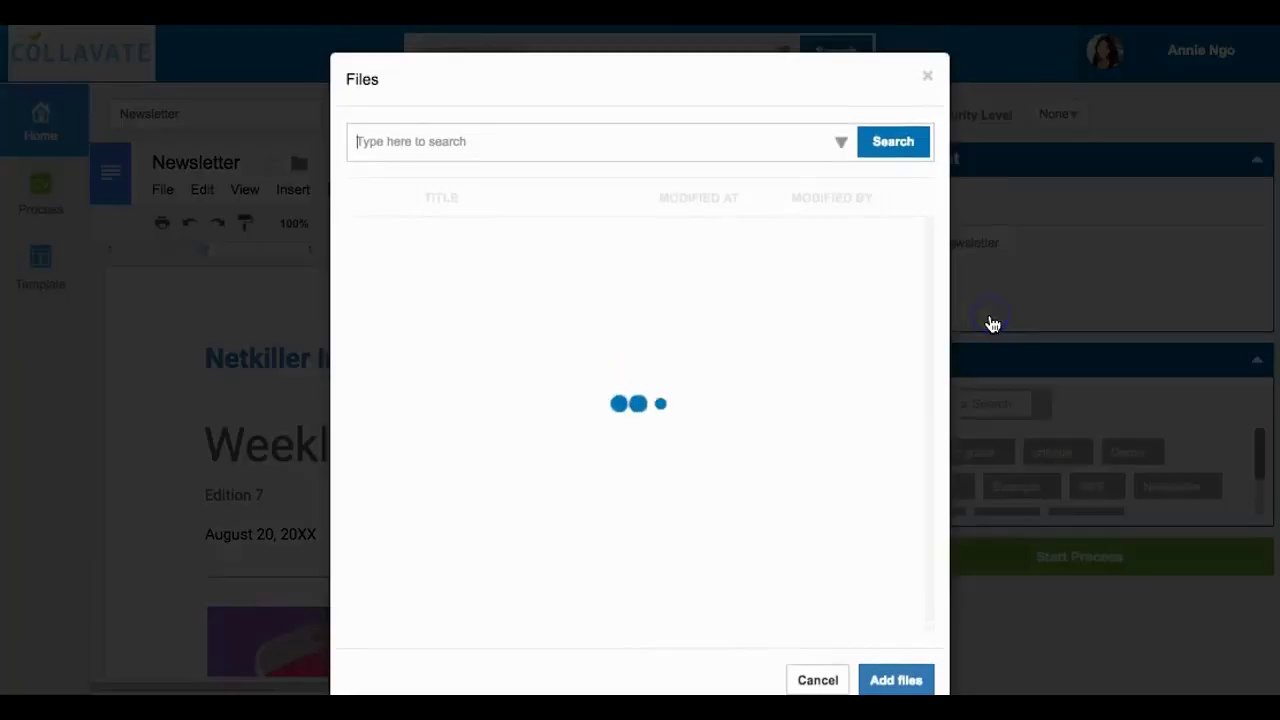
{"action": "left_click", "coordinate": [359, 234]}
{"action": "left_click", "coordinate": [900, 680]}
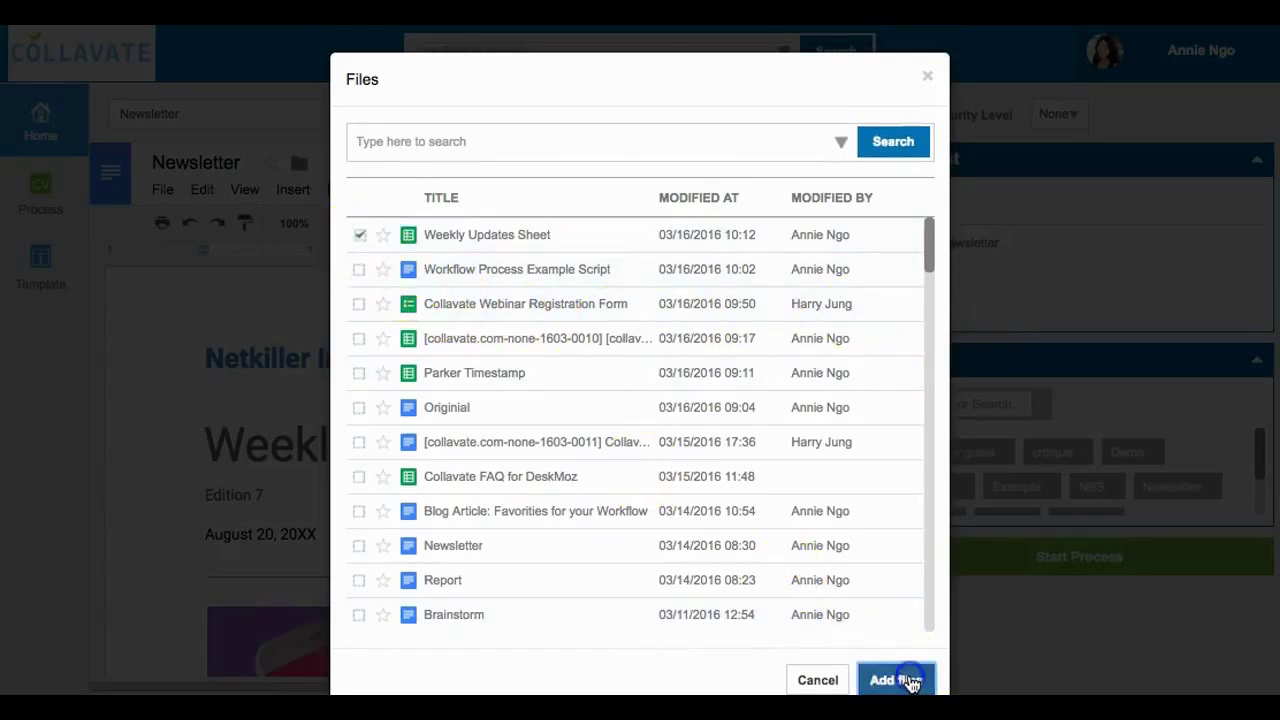
{"action": "left_click", "coordinate": [912, 686]}
{"action": "left_click", "coordinate": [988, 405]}
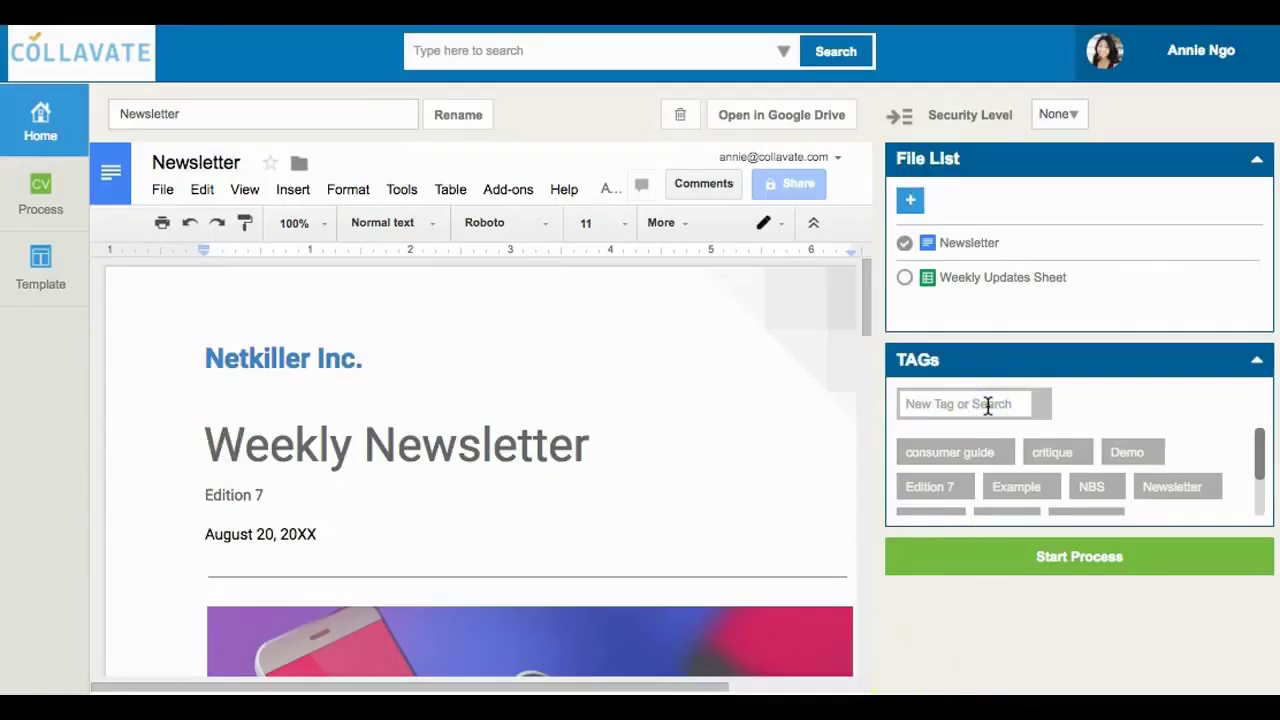
Create the tags 'Weekly Updates' and 'Edition 7' and proceed to the review setup.
{"action": "type", "text": "Wee"}
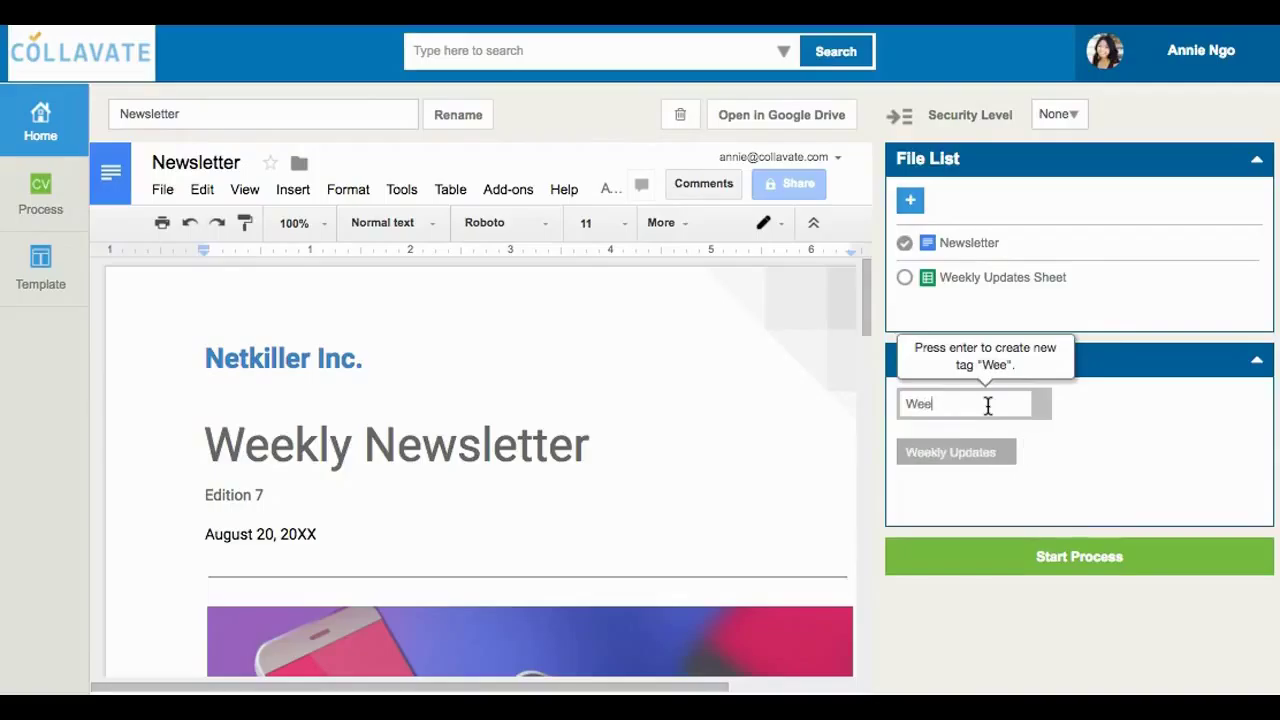
{"action": "type", "text": "kly Updates"}
{"action": "key", "text": "Return"}
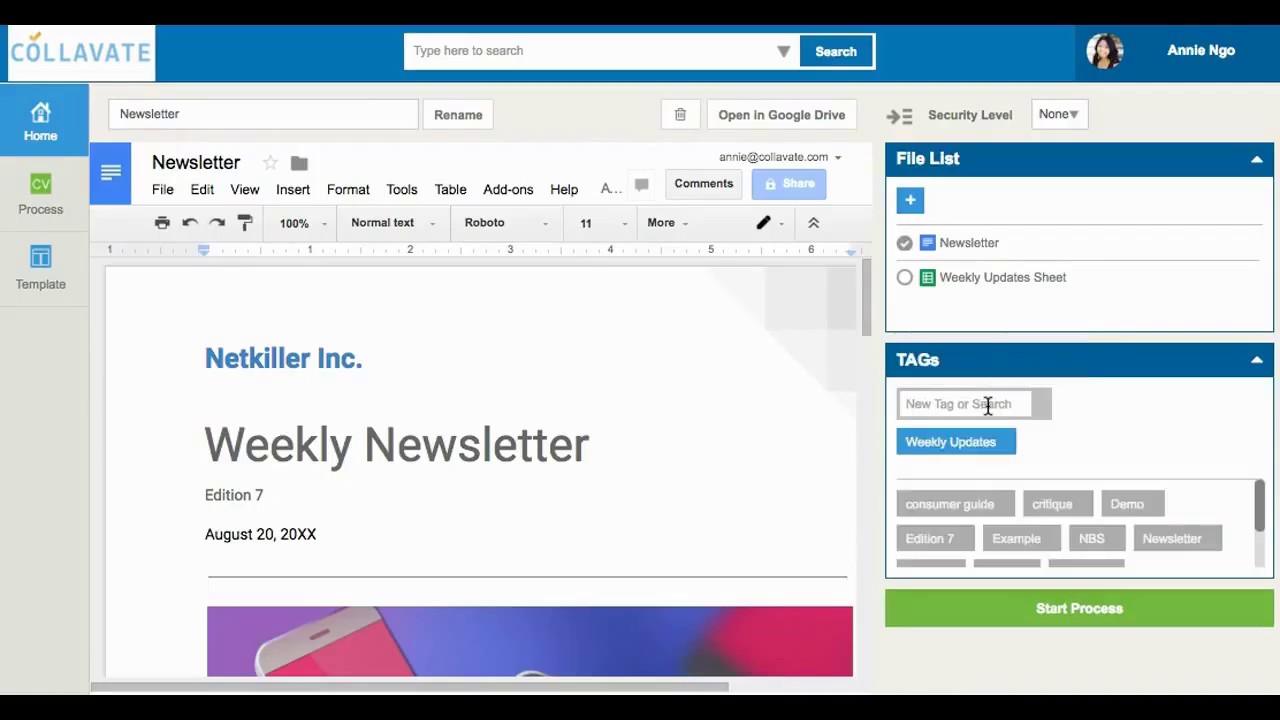
{"action": "type", "text": "Edition 7"}
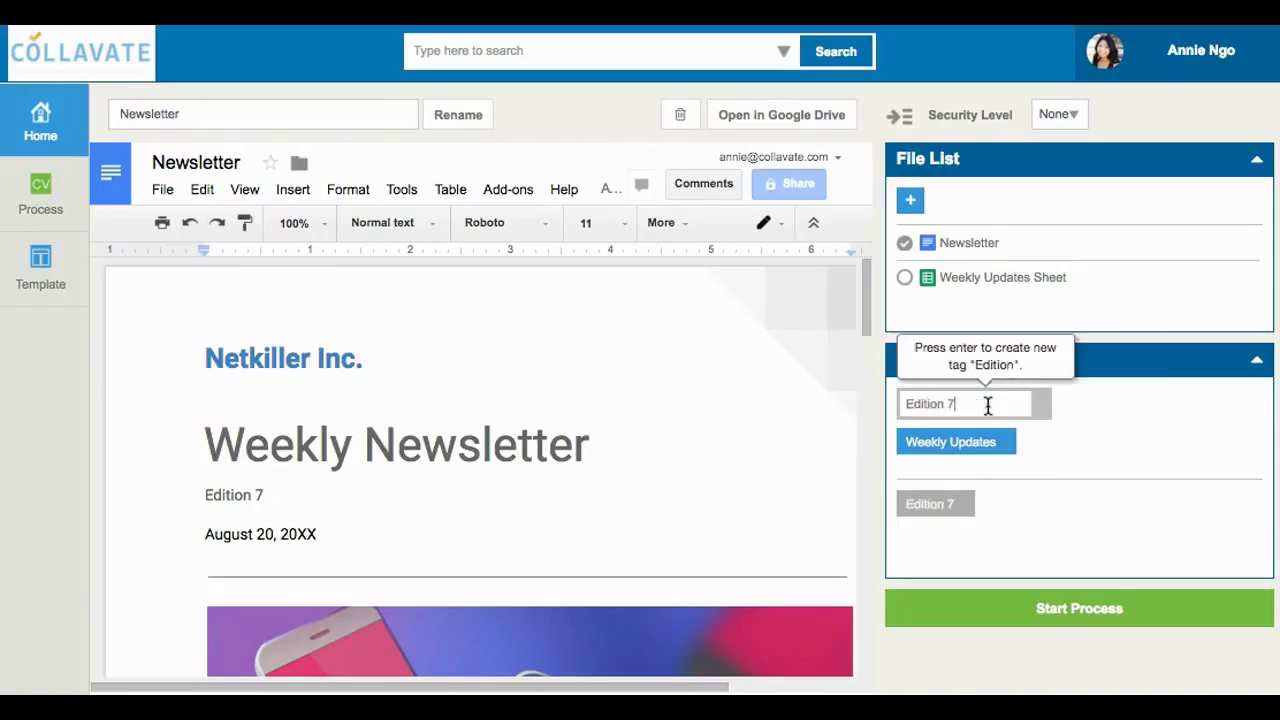
{"action": "key", "text": "Return"}
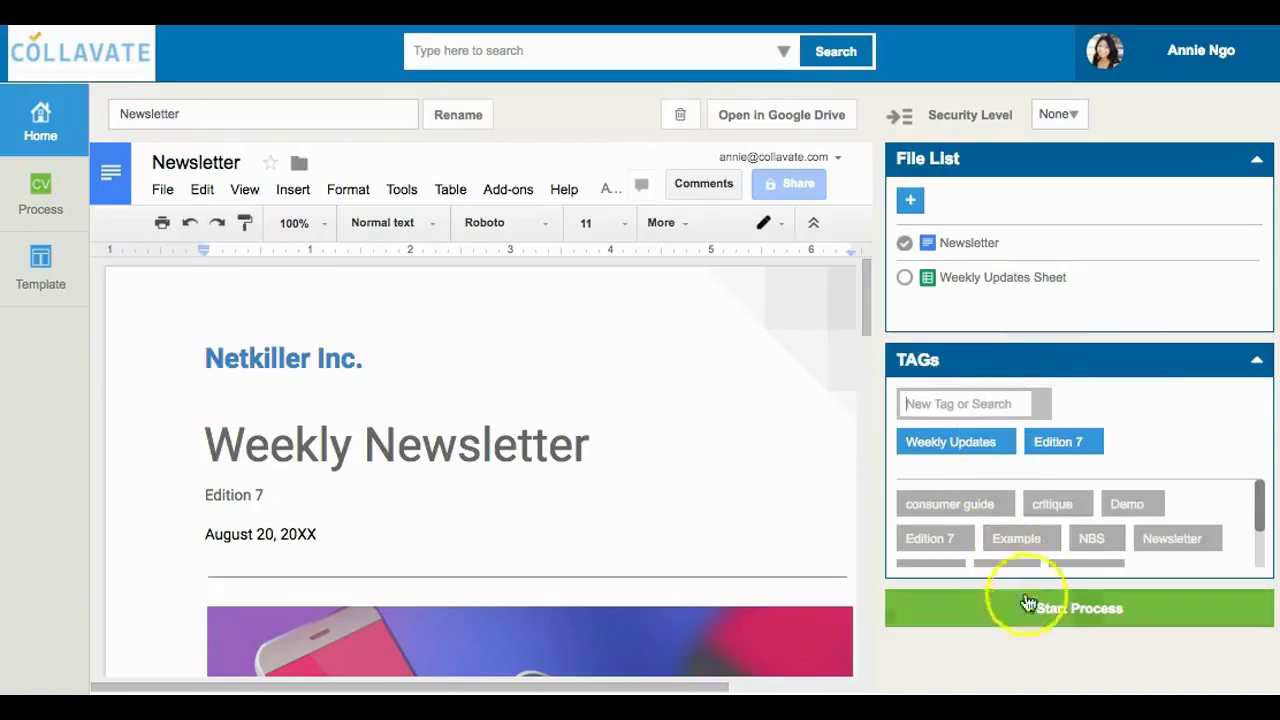
{"action": "left_click", "coordinate": [1060, 615]}
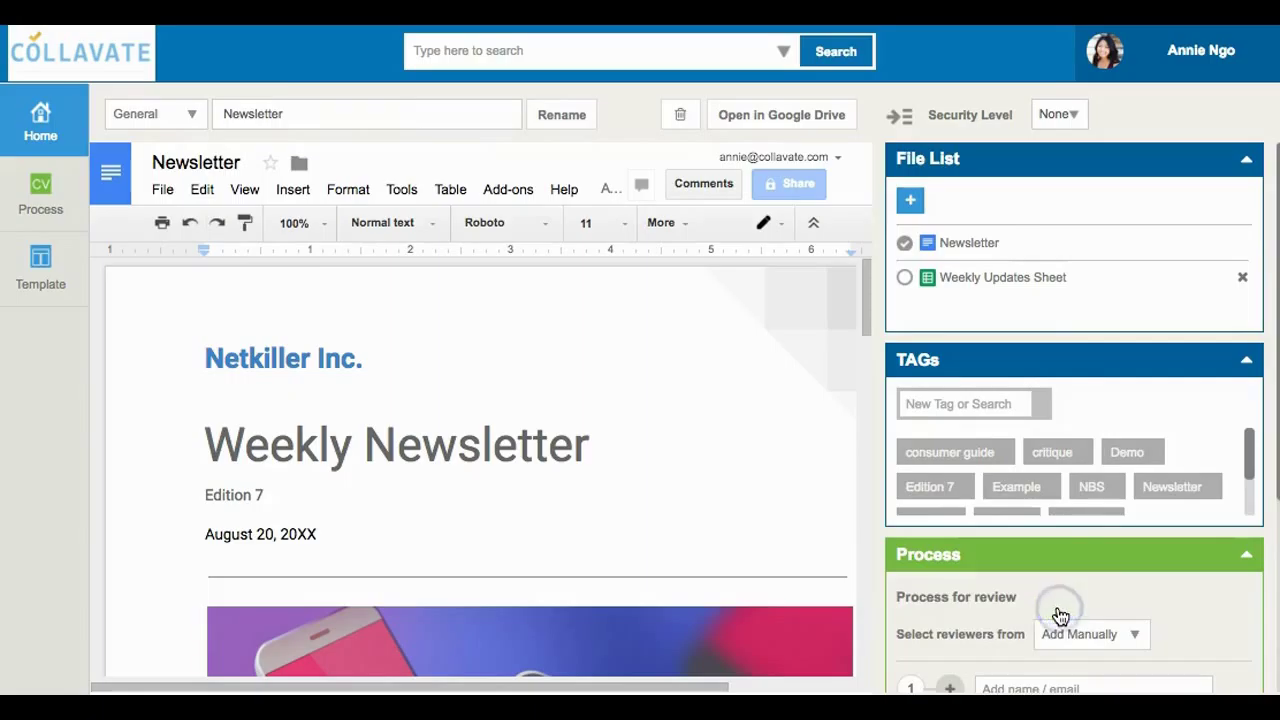
Add two reviewers by entering each reviewer's e-mail address.
{"action": "scroll", "coordinate": [1073, 501], "scroll_direction": "down", "scroll_amount": 5}
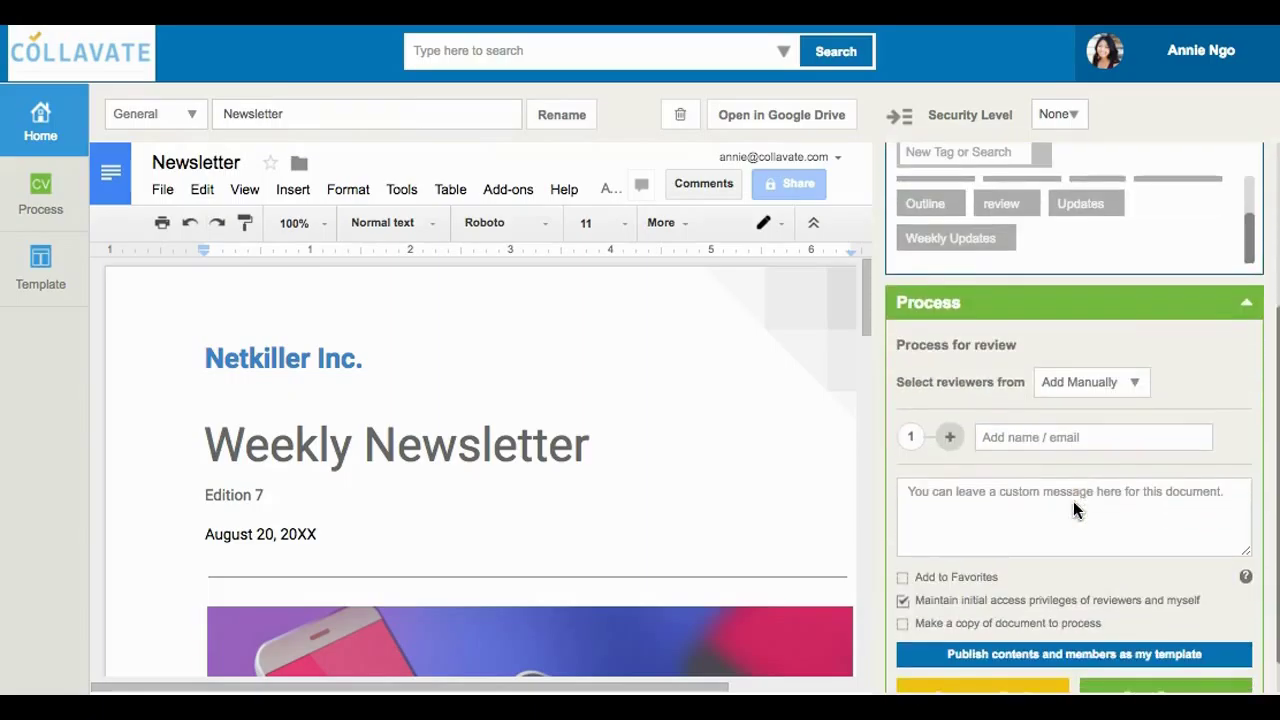
{"action": "left_click", "coordinate": [1033, 437]}
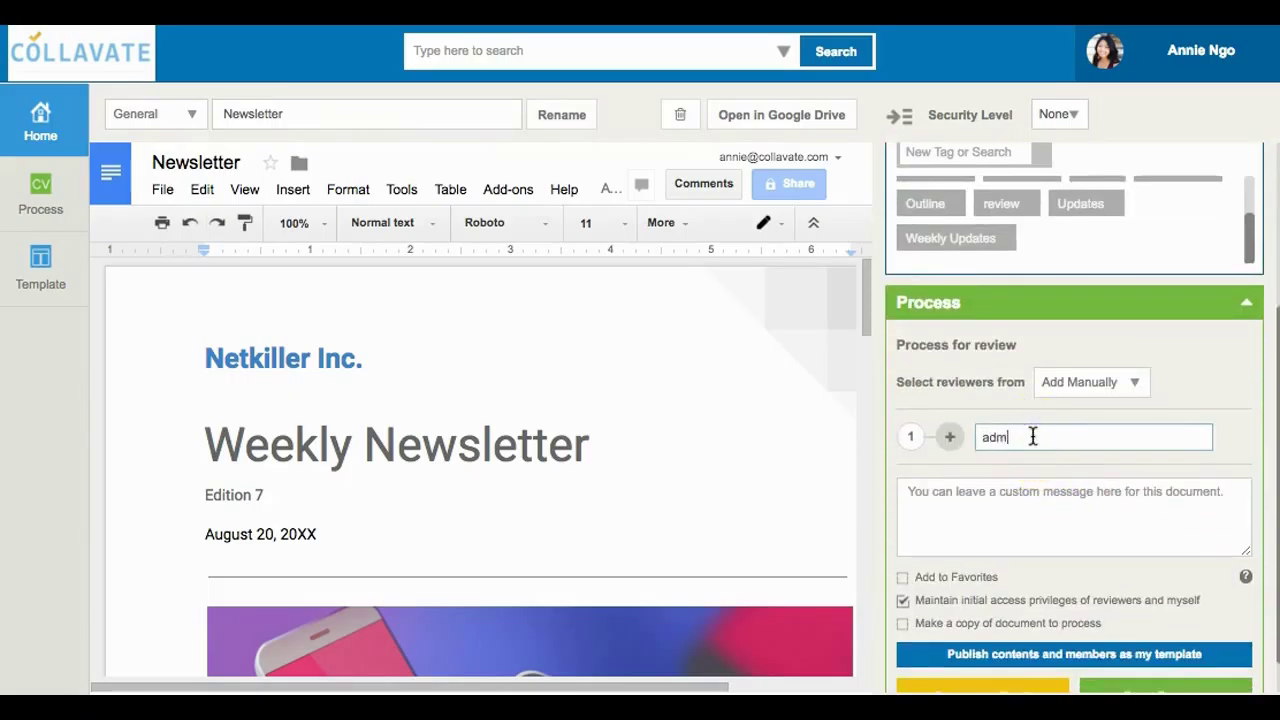
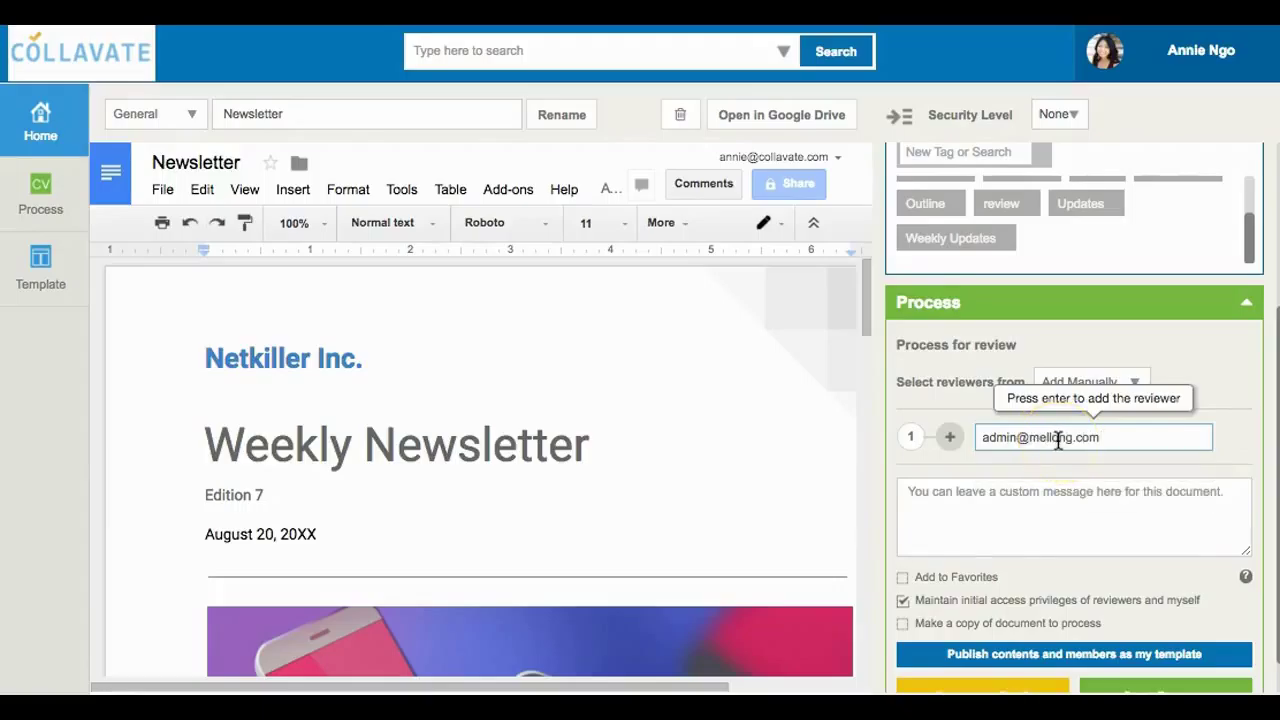
{"action": "key", "text": "Return"}
{"action": "left_click", "coordinate": [1019, 566]}
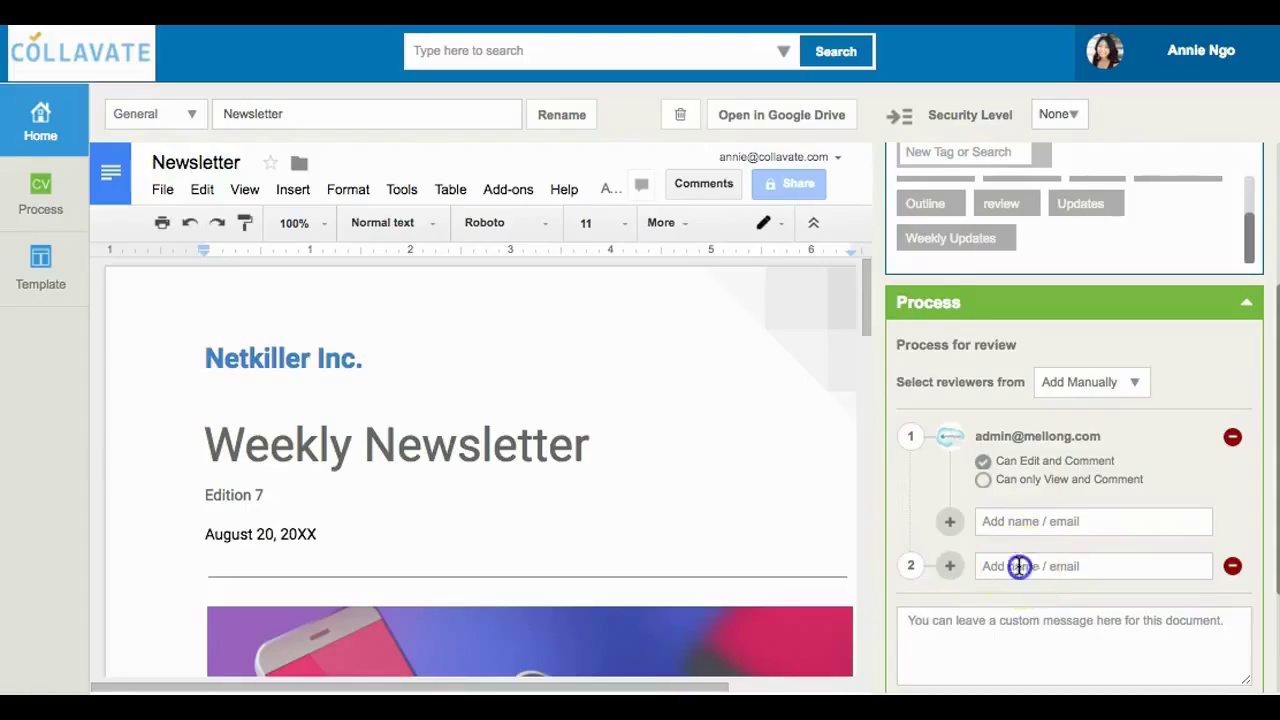
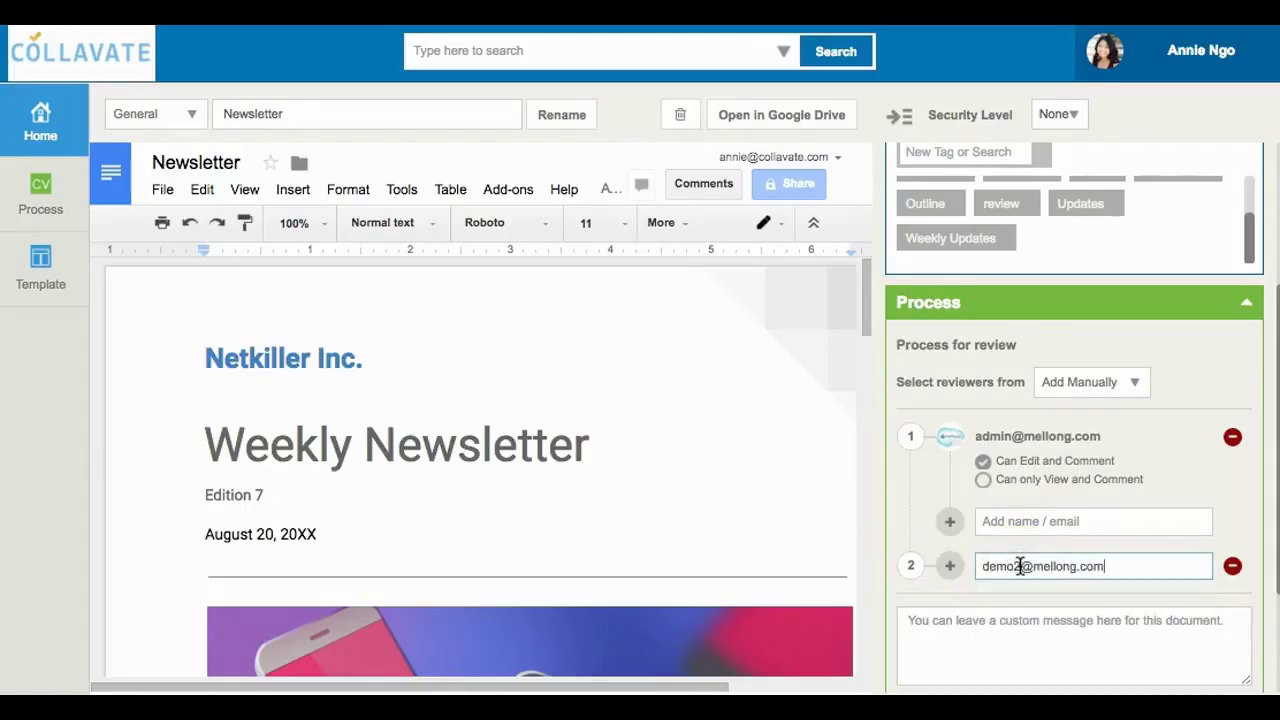
{"action": "key", "text": "Return"}
Paste the reviewers' message asking for approval by Thursday and launch the review.
{"action": "scroll", "coordinate": [1066, 603], "scroll_direction": "down", "scroll_amount": 5}
{"action": "left_click", "coordinate": [1118, 514]}
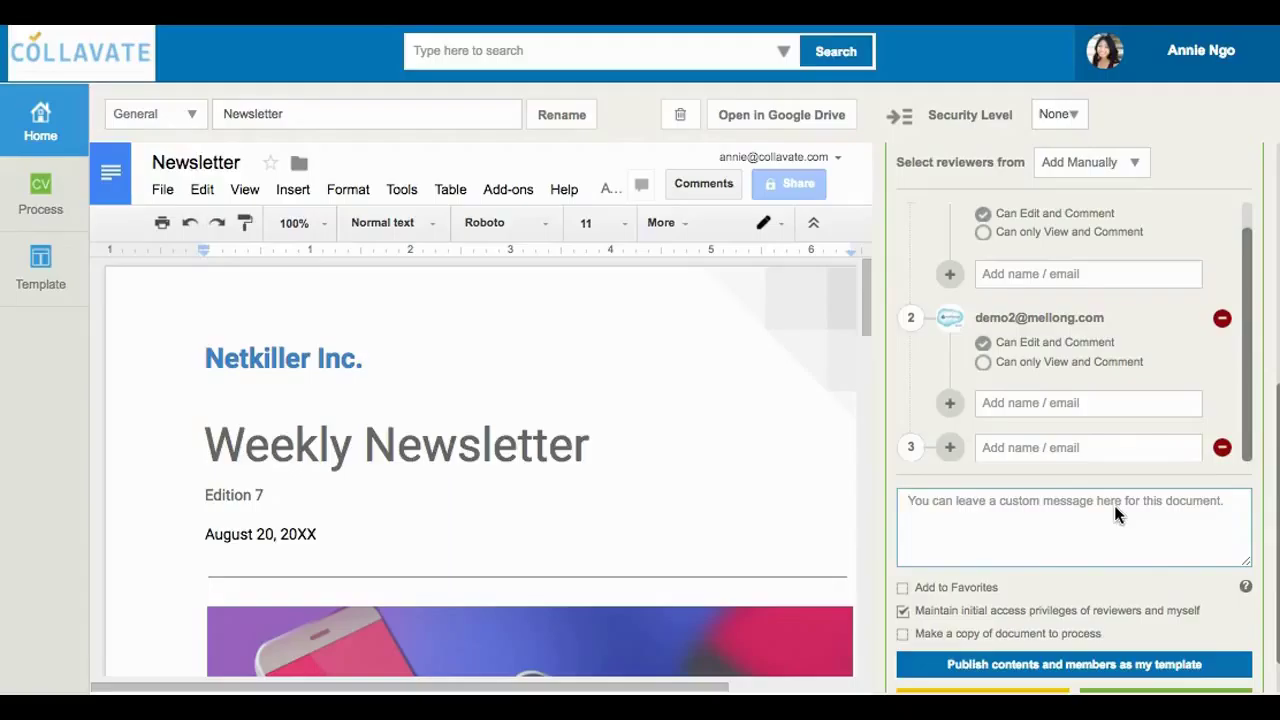
{"action": "type", "text": "Here is the weekly newsletter! Please review and edit accordingly. Needs approval for finalization by Thursday! Thanks team"}
{"action": "left_click", "coordinate": [1066, 505]}
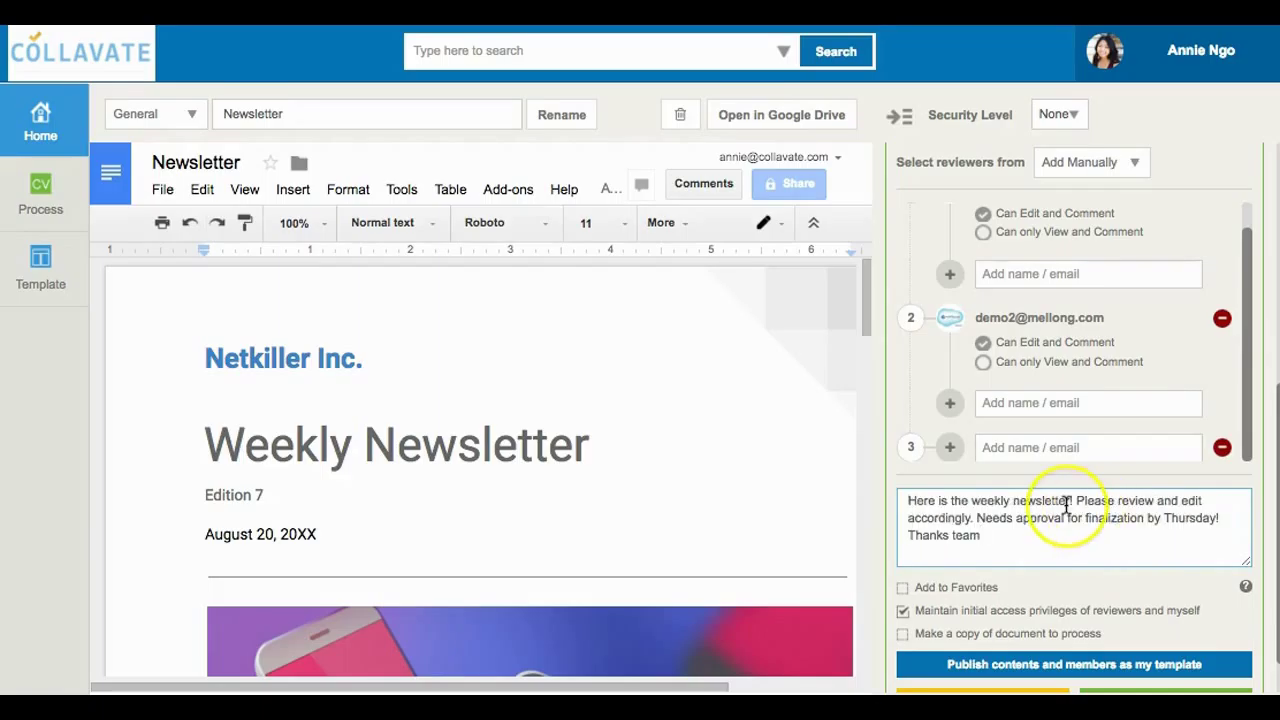
{"action": "scroll", "coordinate": [1066, 505], "scroll_direction": "down", "scroll_amount": 1}
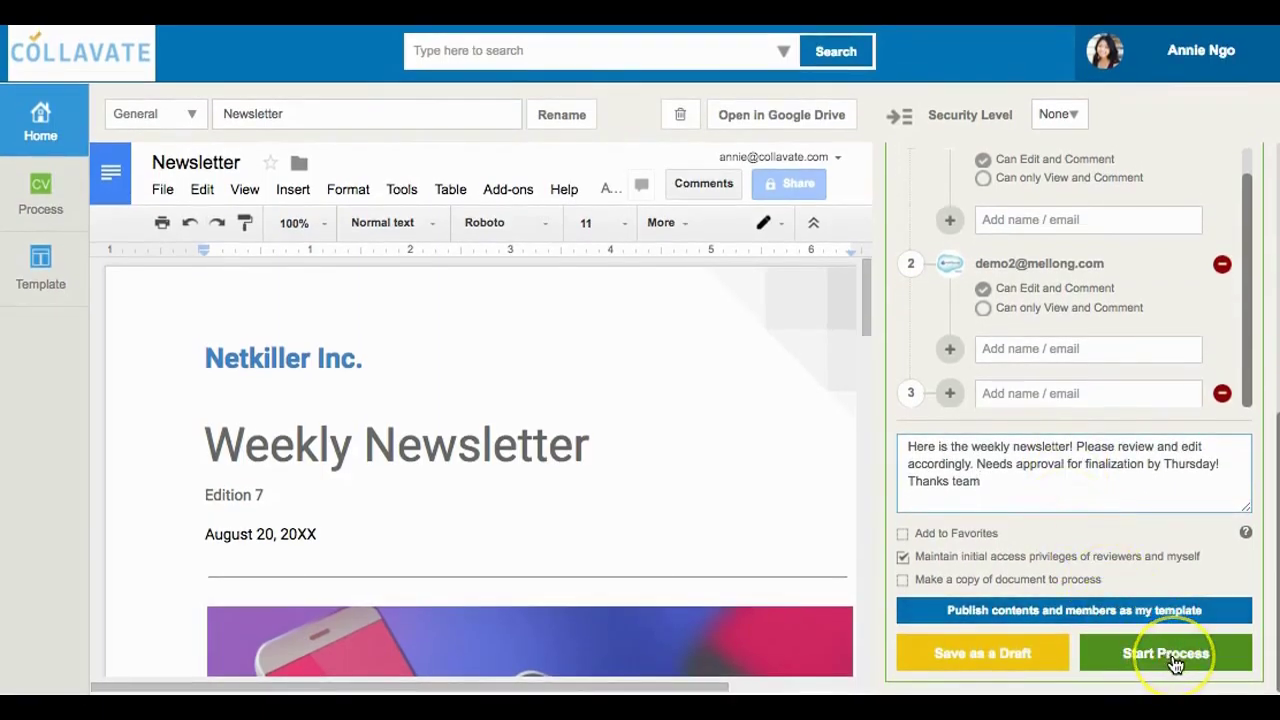
{"action": "left_click", "coordinate": [1155, 656]}
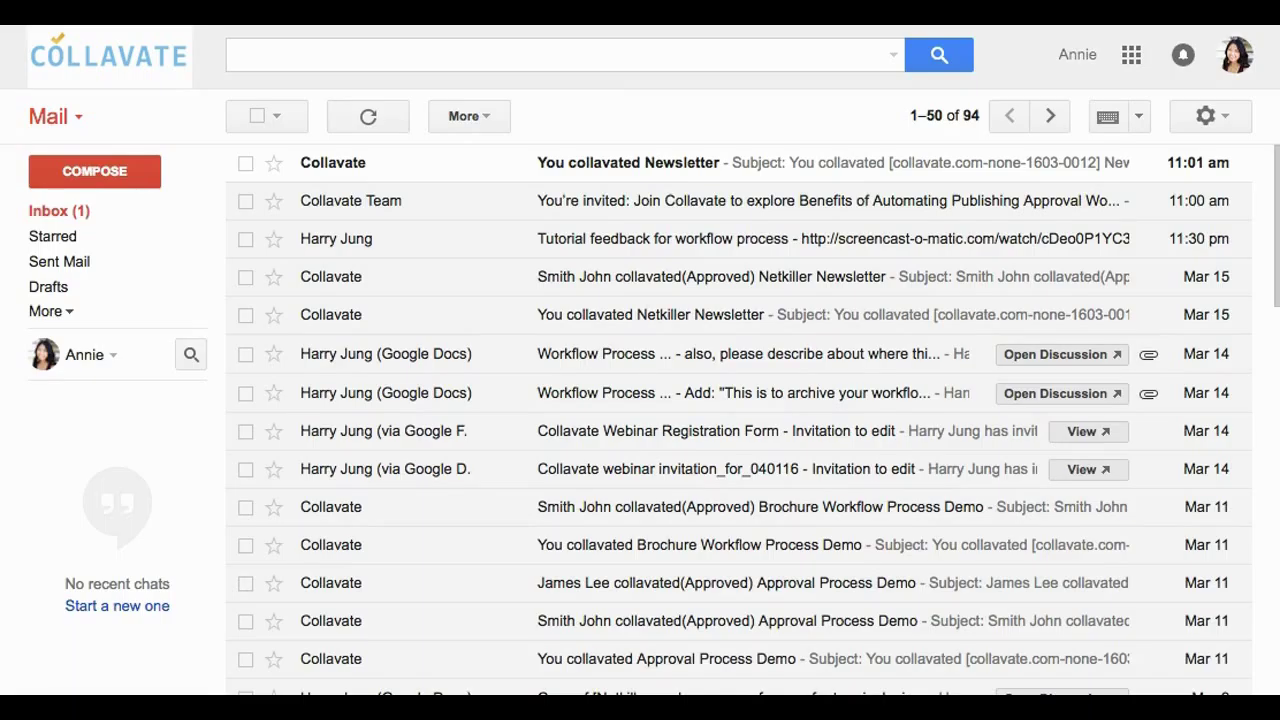
Open the 'You collavated Newsletter' email and select the 1603-0012 ID in its subject.
{"action": "left_click", "coordinate": [643, 166]}
{"action": "left_click", "coordinate": [620, 163]}
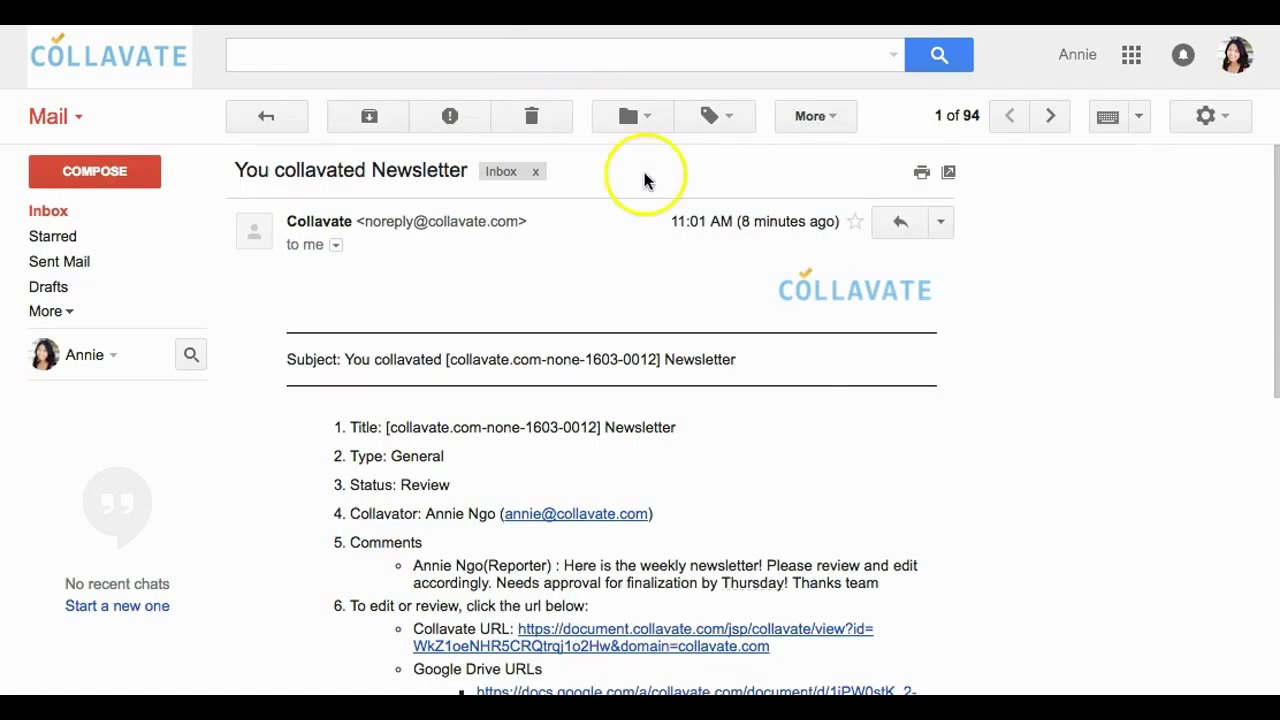
{"action": "scroll", "coordinate": [991, 354], "scroll_direction": "down", "scroll_amount": 2}
{"action": "scroll", "coordinate": [991, 354], "scroll_direction": "down", "scroll_amount": 3}
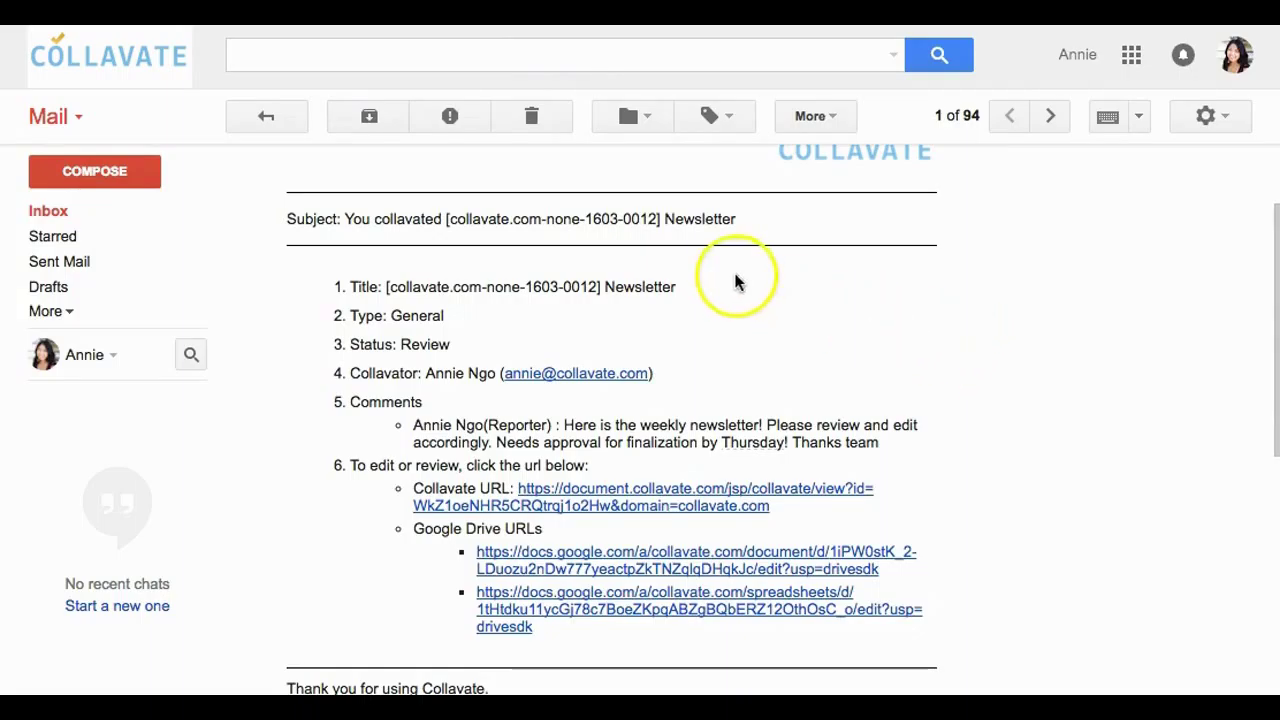
{"action": "left_click_drag", "start_coordinate": [658, 219], "coordinate": [589, 219]}
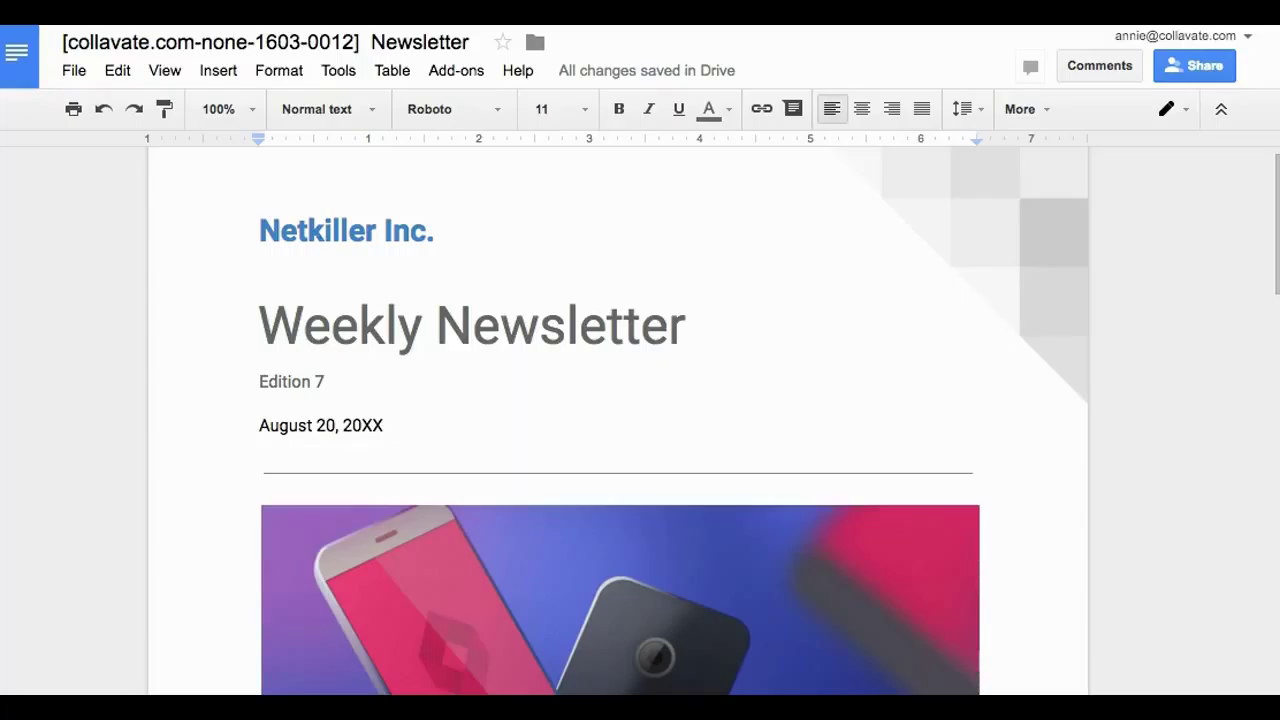
View the Newsletter's sharing settings to see who already has access.
{"action": "left_click", "coordinate": [1183, 68]}
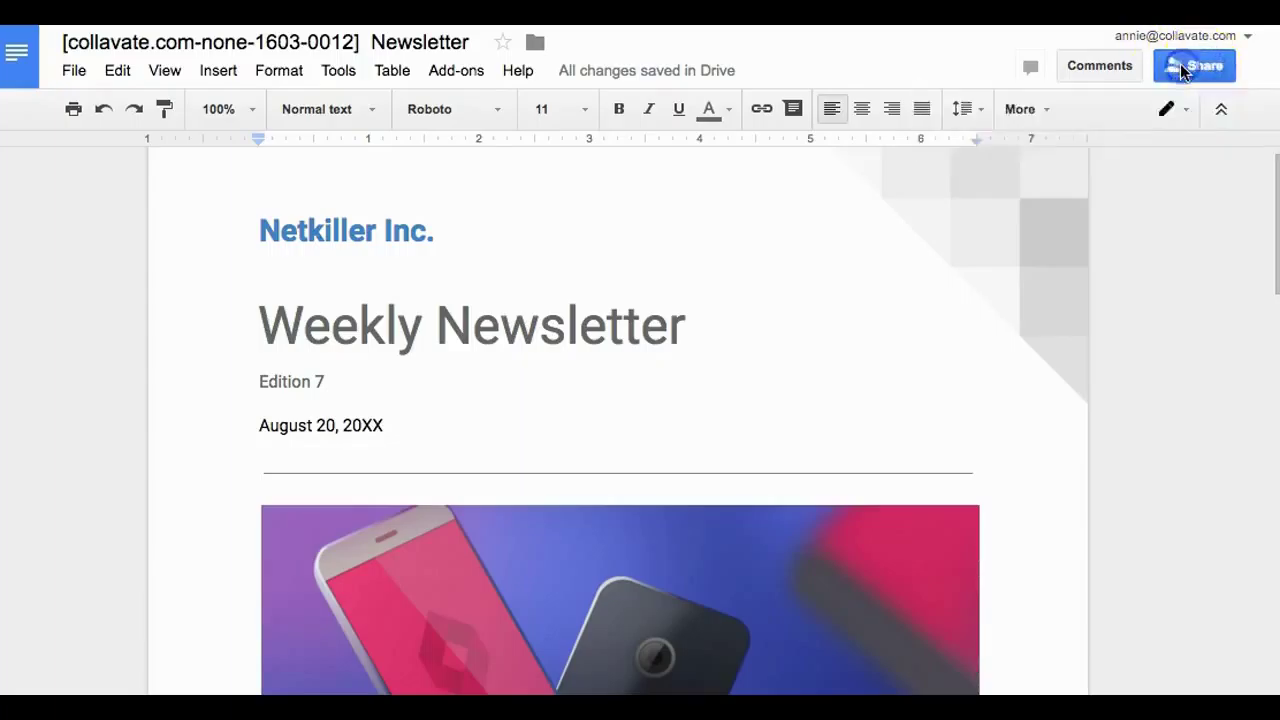
{"action": "left_click", "coordinate": [630, 404]}
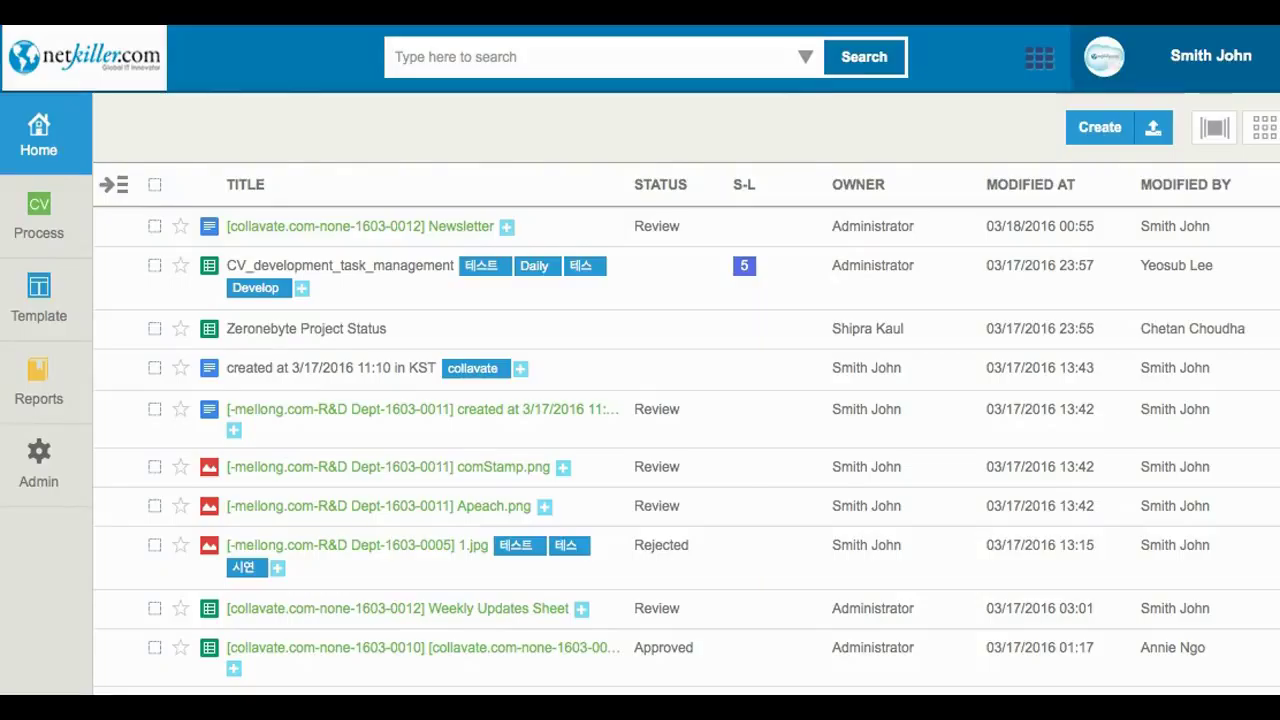
Browse to the COLLAVATE folder and open the Newsletter's preview and approval panel.
{"action": "left_click", "coordinate": [123, 182]}
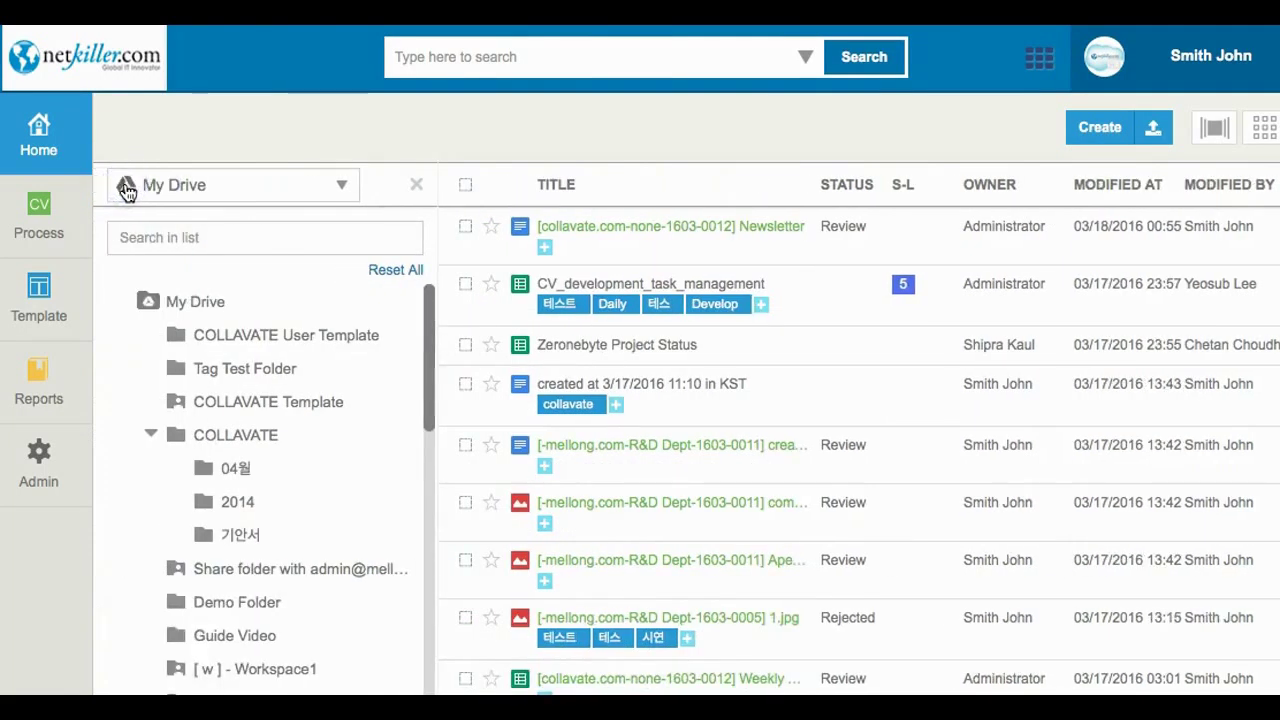
{"action": "left_click", "coordinate": [303, 446]}
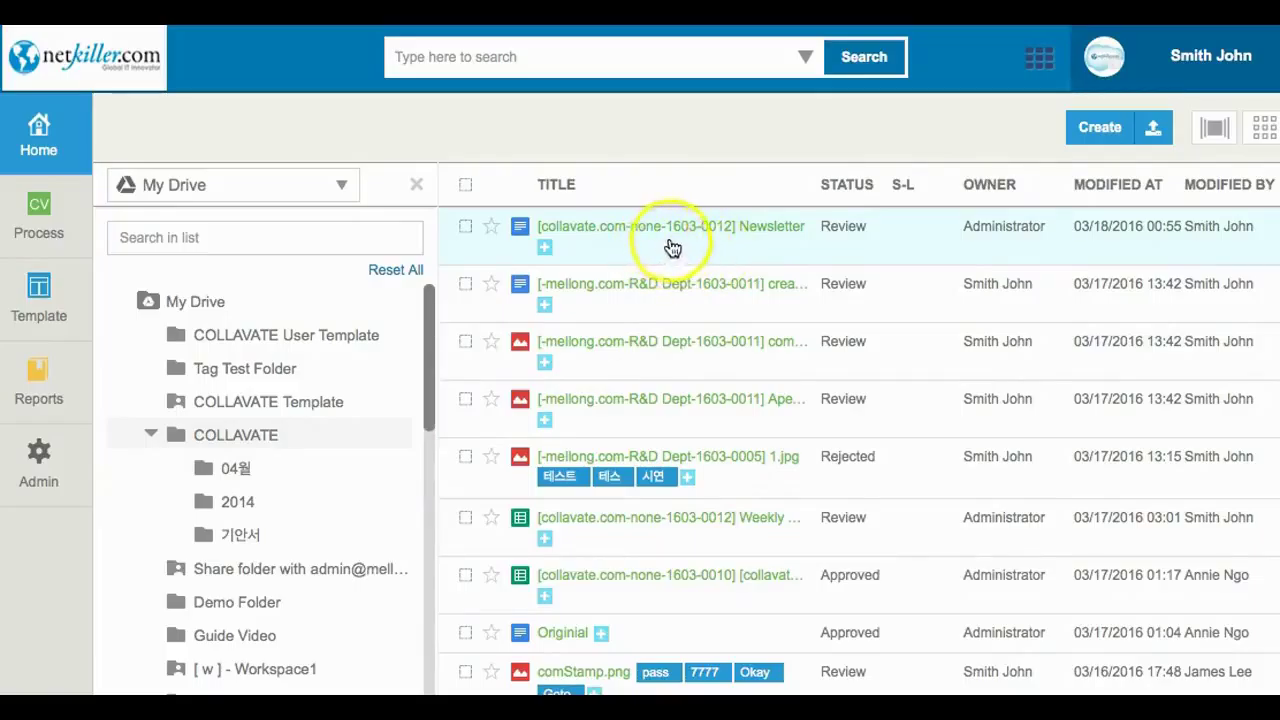
{"action": "left_click", "coordinate": [730, 230]}
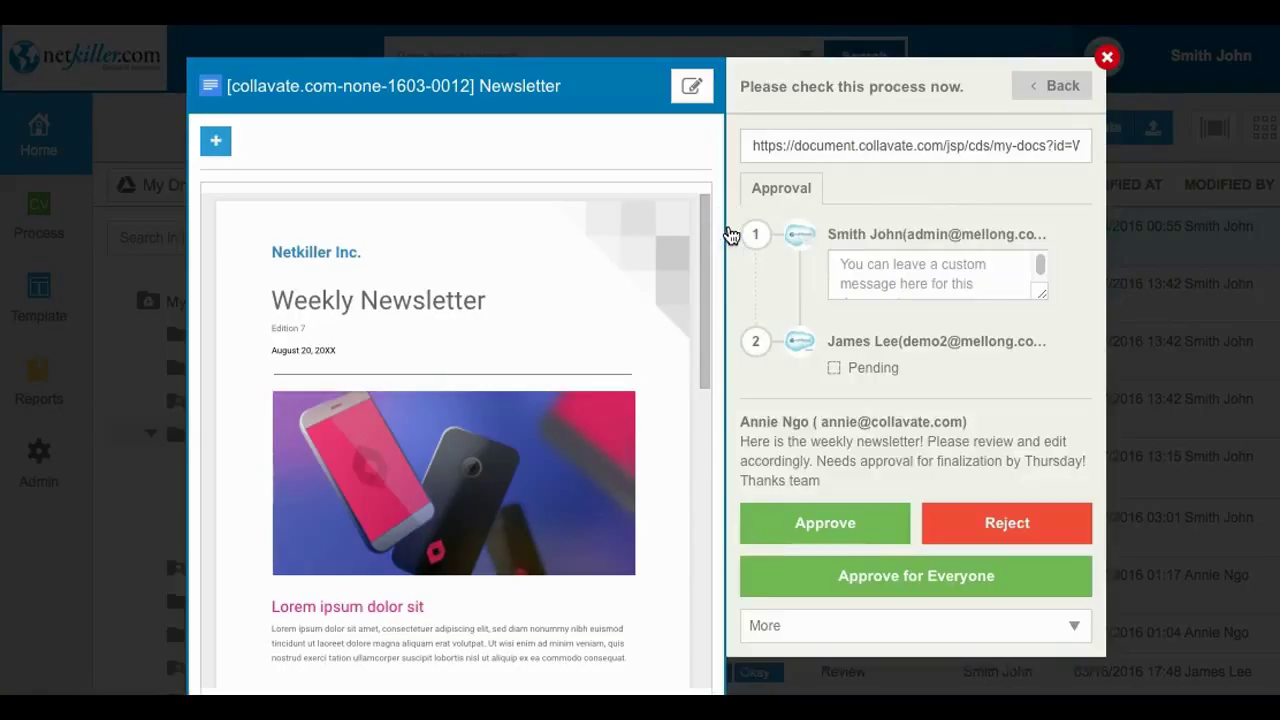
Edit the Newsletter, typing 'Volume 3' on a new line under the title.
{"action": "left_click", "coordinate": [690, 86]}
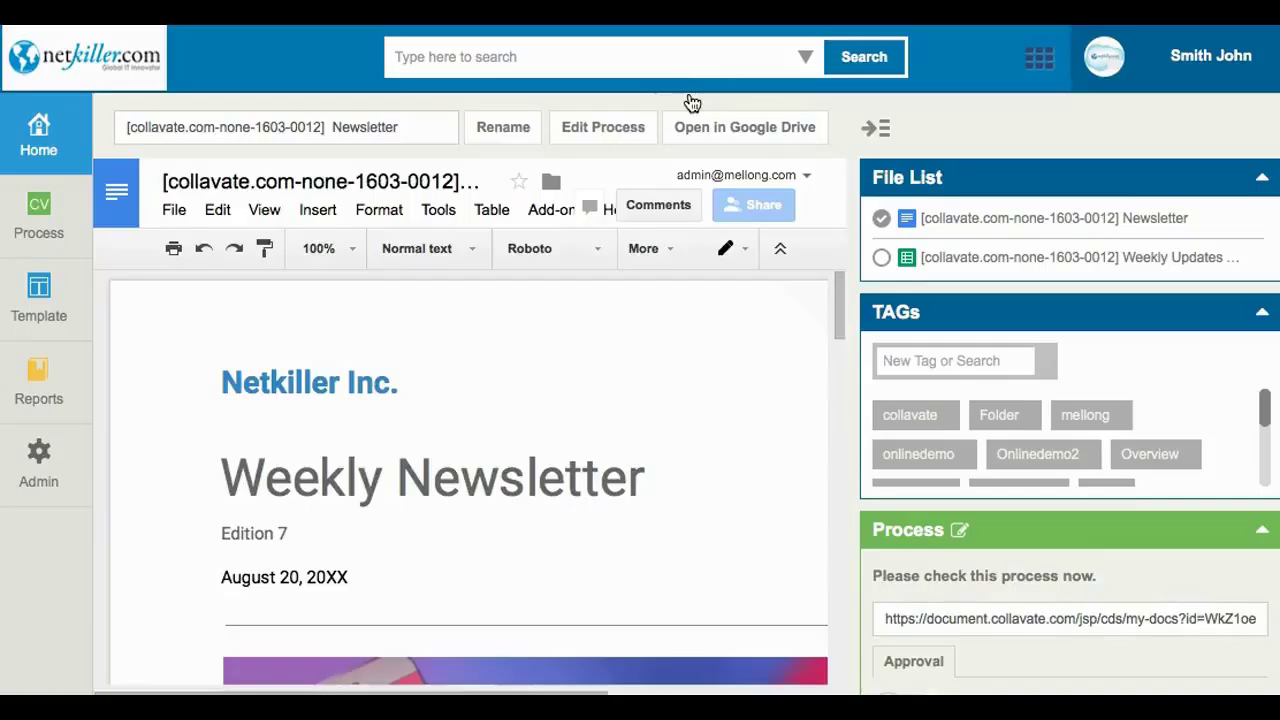
{"action": "left_click", "coordinate": [715, 482]}
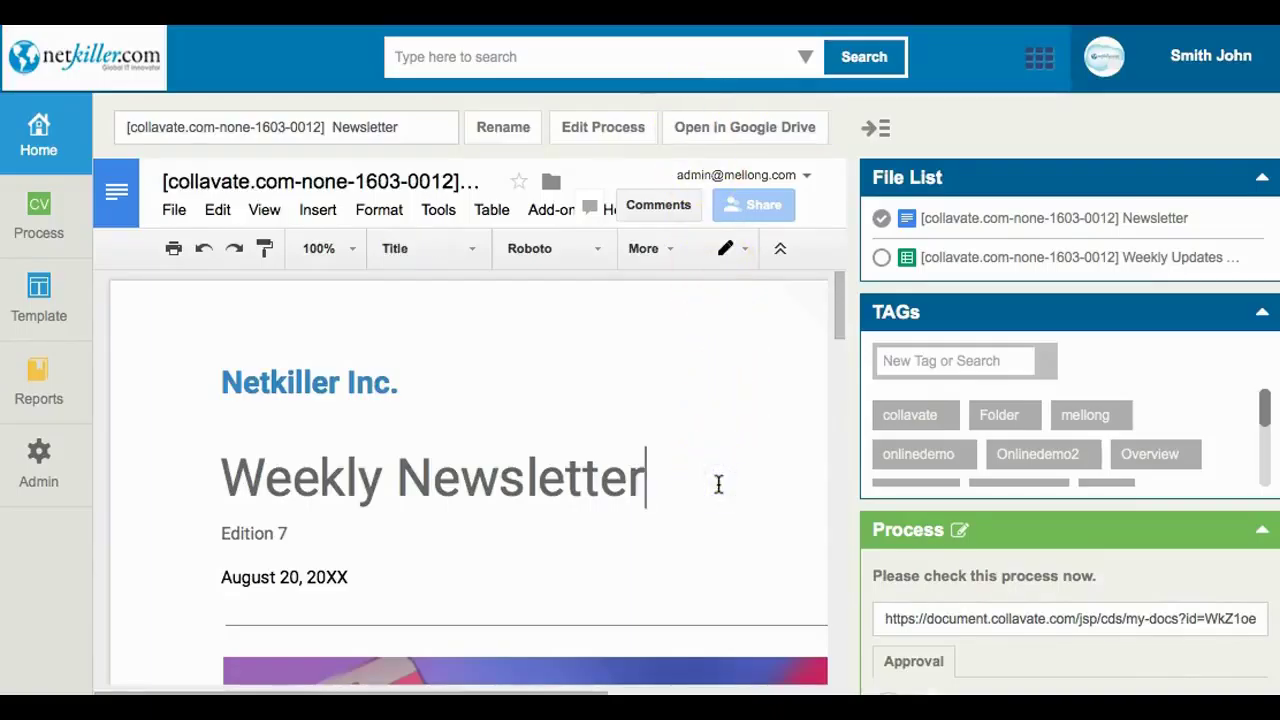
{"action": "key", "text": "Return"}
{"action": "type", "text": "Volu"}
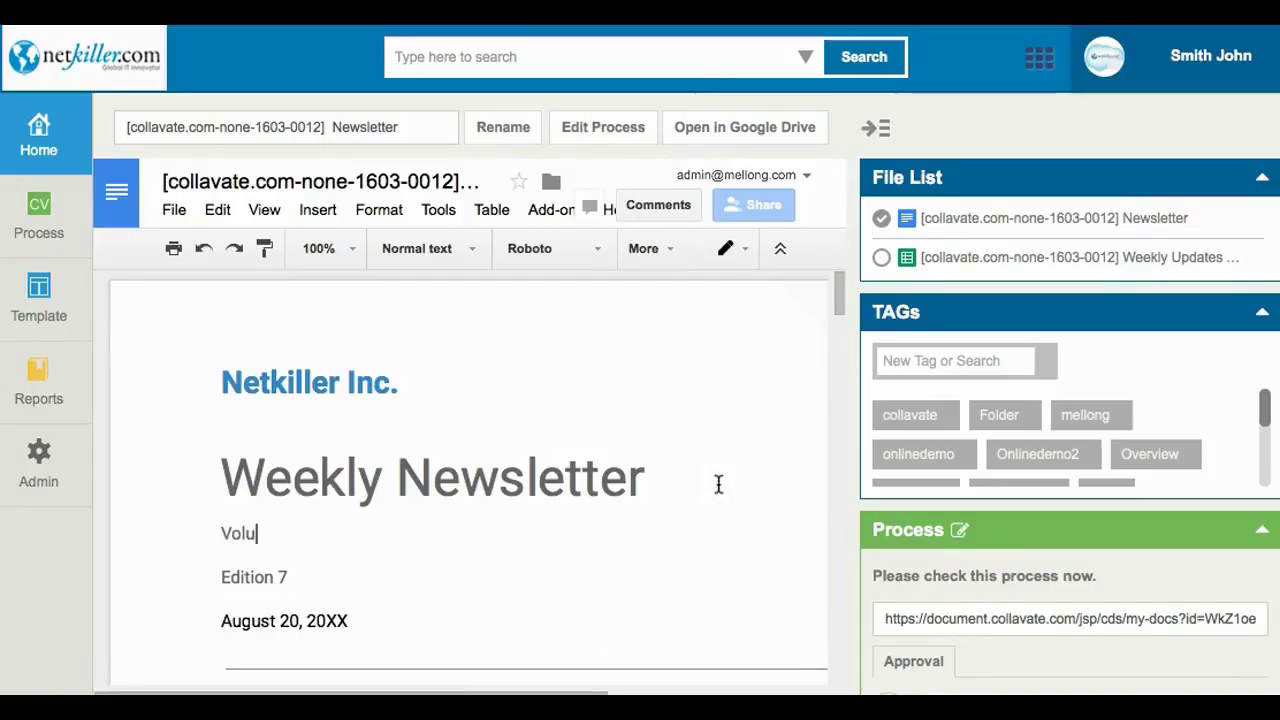
{"action": "type", "text": "me 3"}
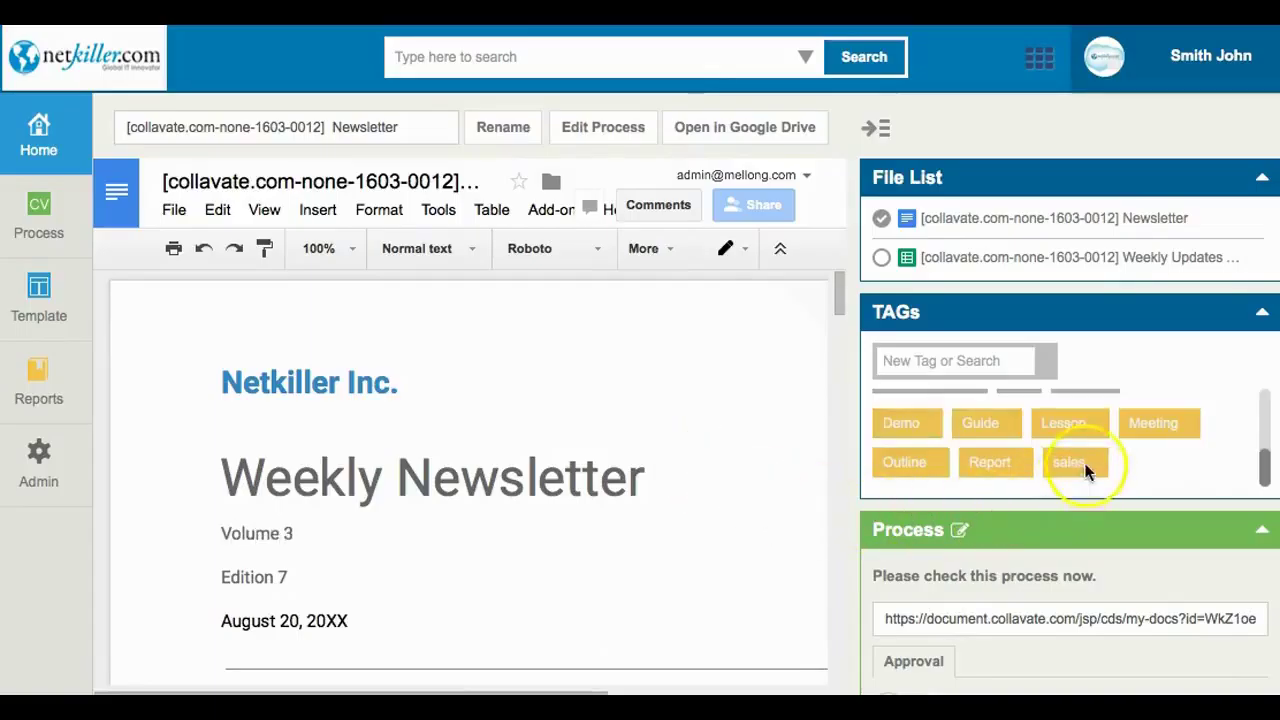
Paste a note about the added volume and third editor, then choose Edit this Process.
{"action": "scroll", "coordinate": [1088, 472], "scroll_direction": "down", "scroll_amount": 5}
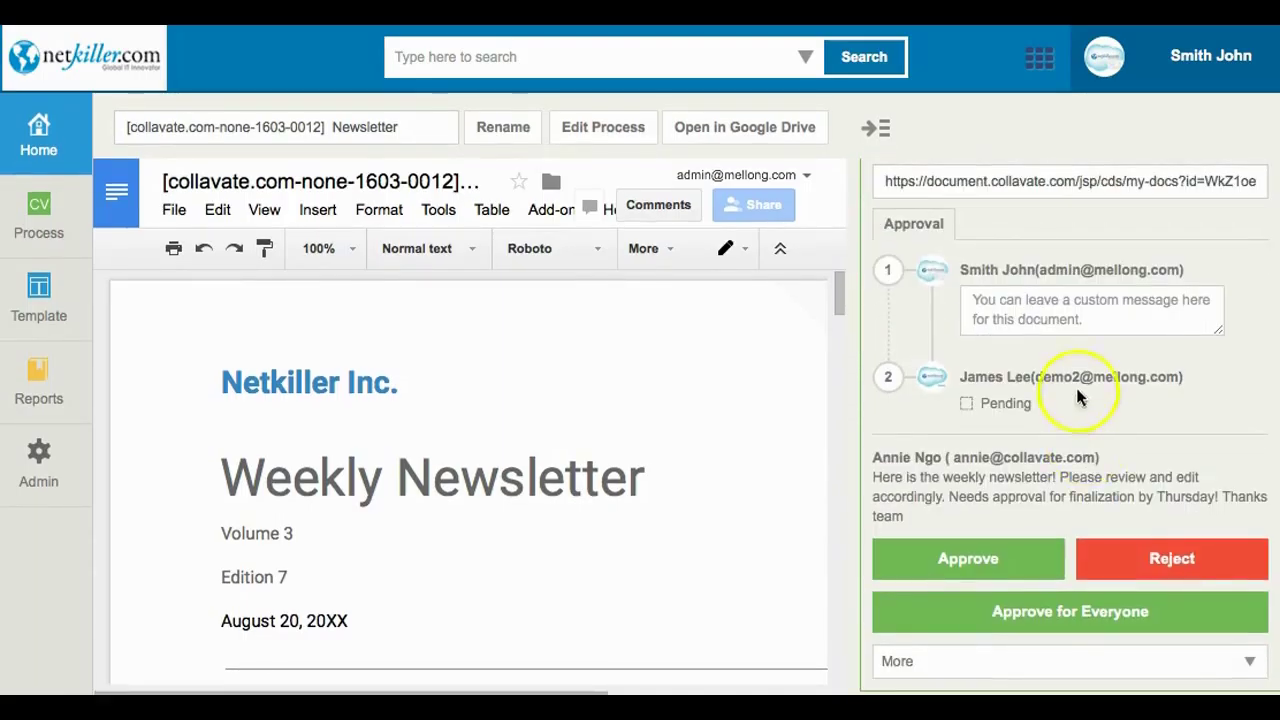
{"action": "left_click", "coordinate": [1057, 320]}
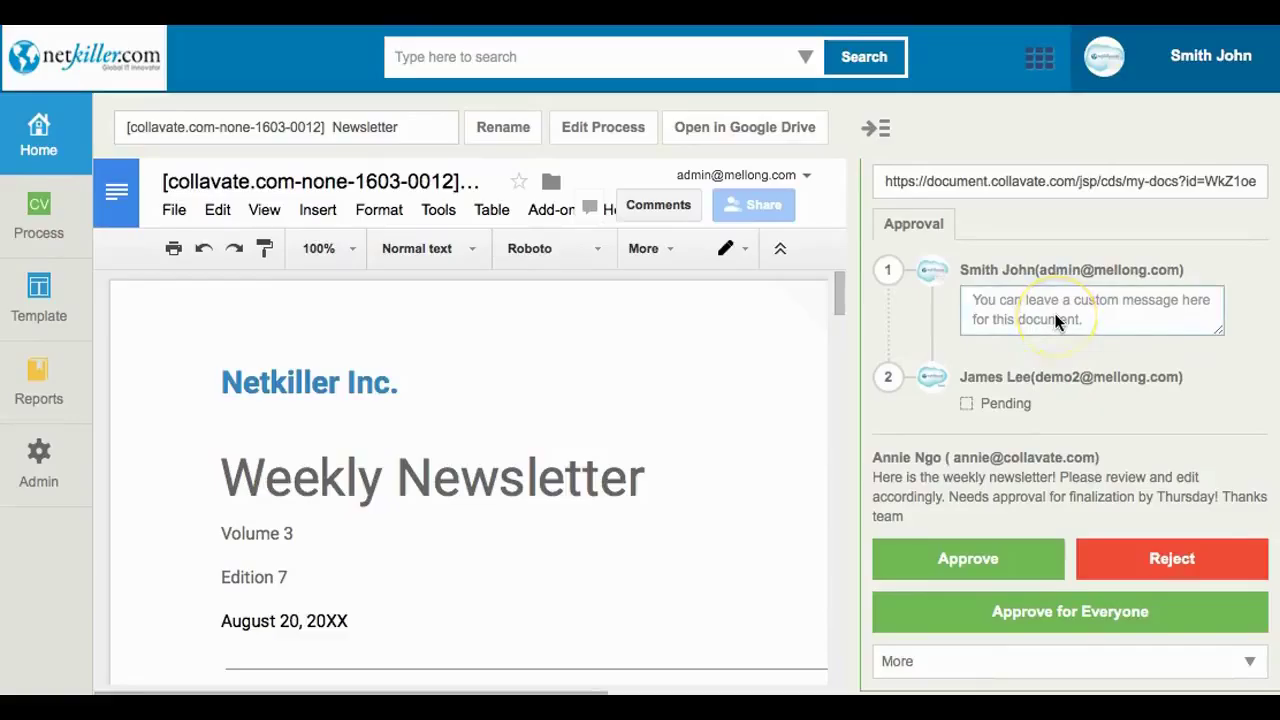
{"action": "type", "text": "Added volume of newsletter issue. Let's have a third editor take a look."}
{"action": "left_click", "coordinate": [1064, 327]}
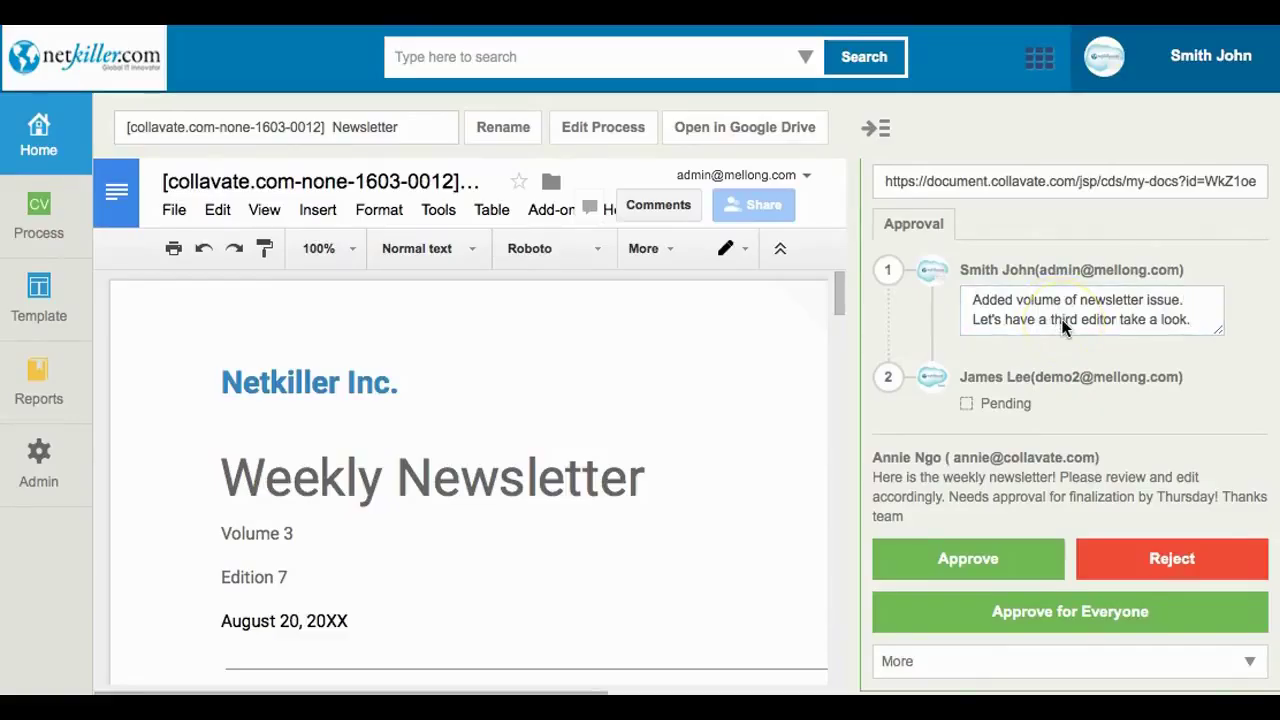
{"action": "left_click", "coordinate": [1243, 662]}
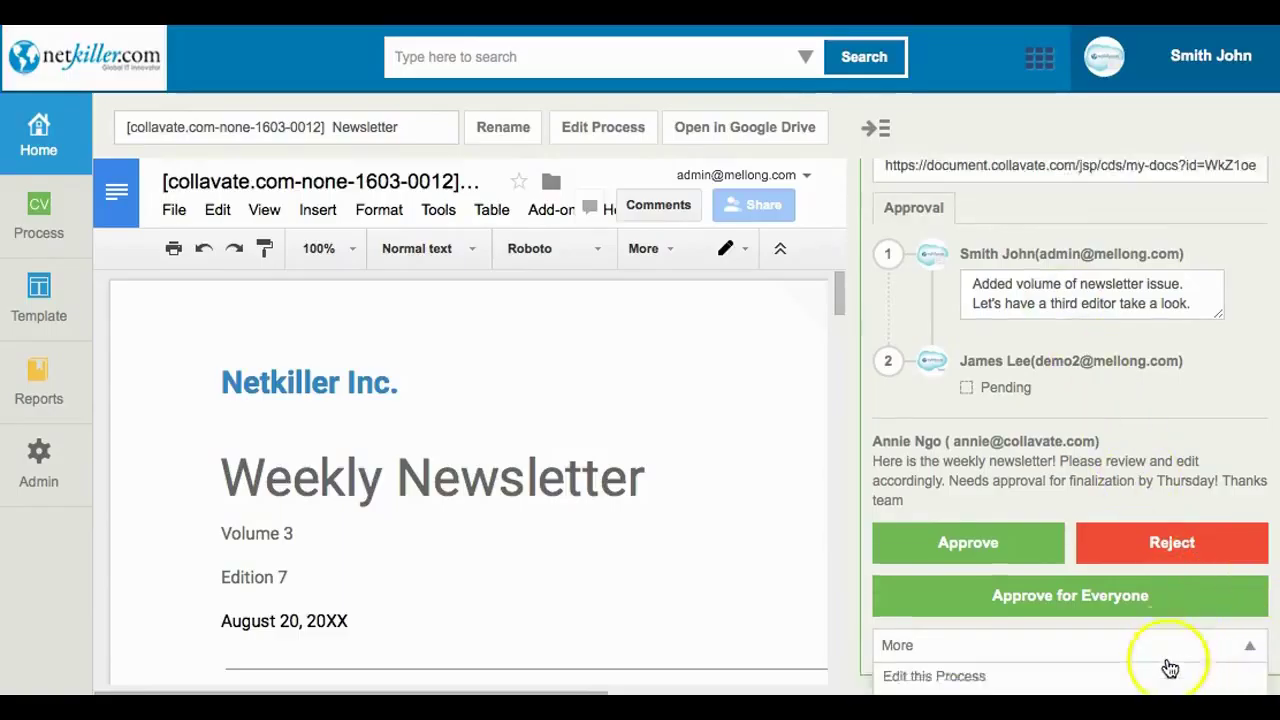
{"action": "left_click", "coordinate": [971, 634]}
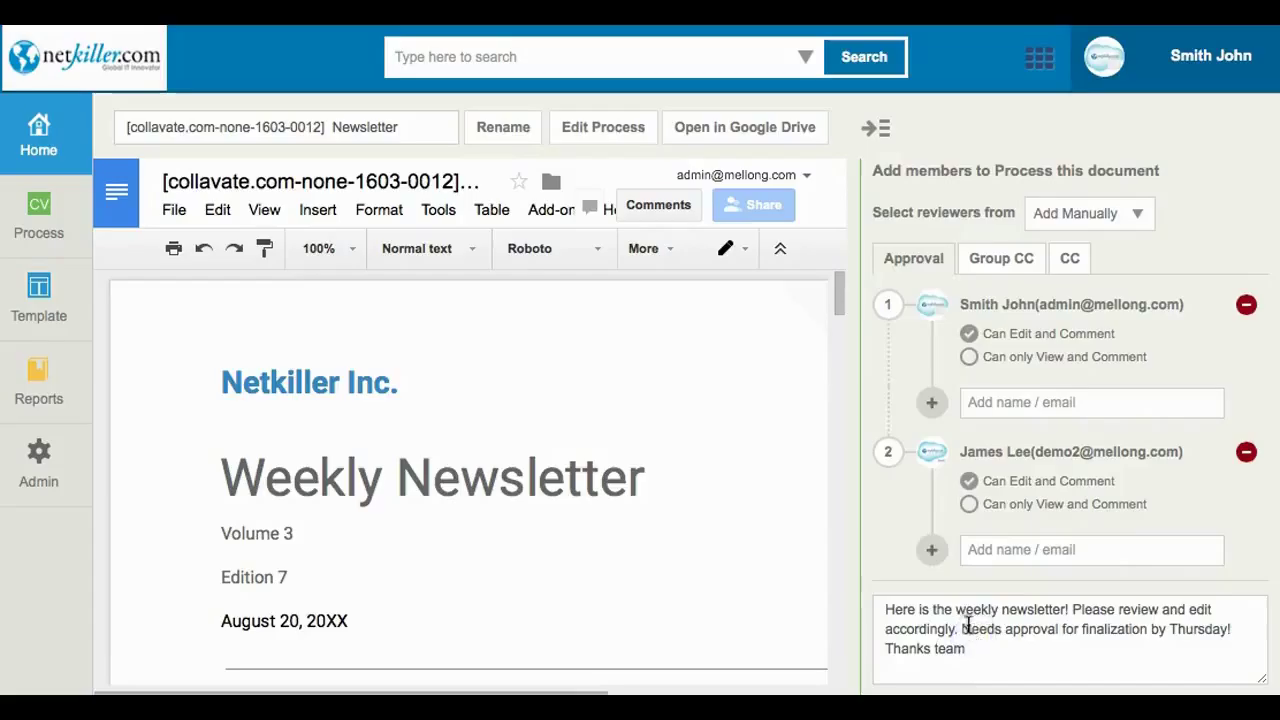
Add the suggested demo account as a third reviewer step and save the process.
{"action": "left_click", "coordinate": [931, 552]}
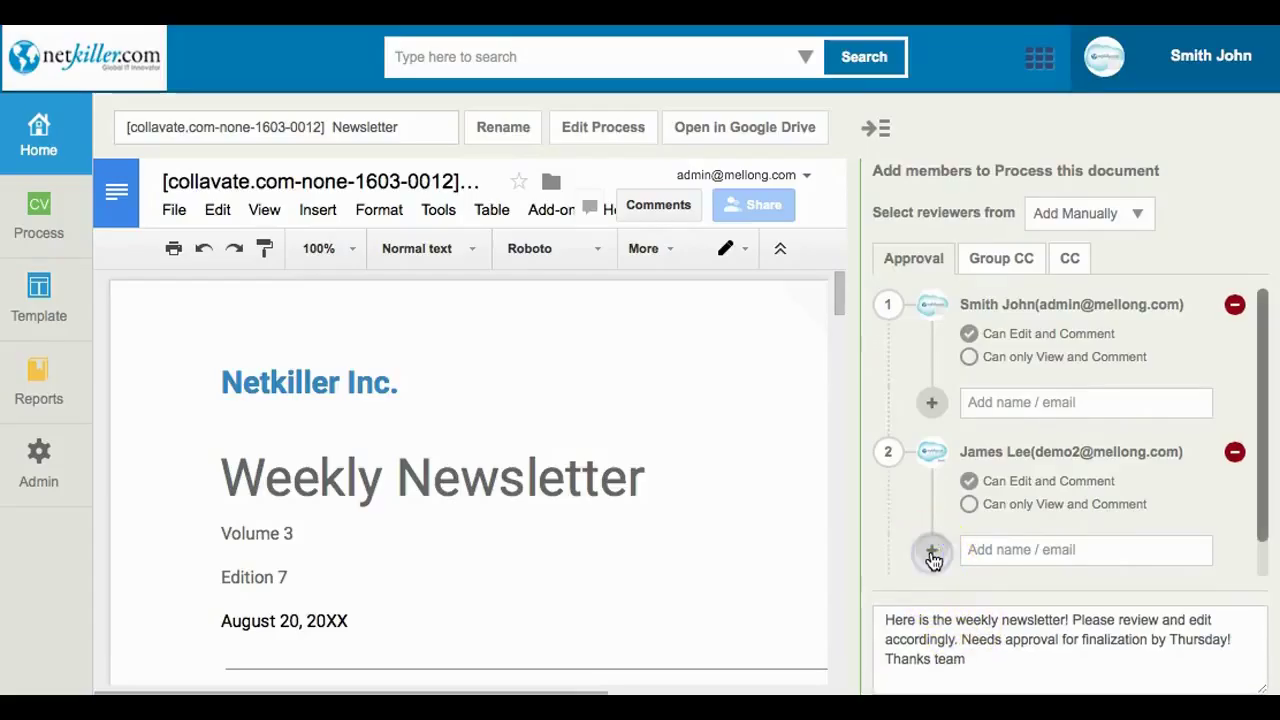
{"action": "left_click", "coordinate": [1026, 491]}
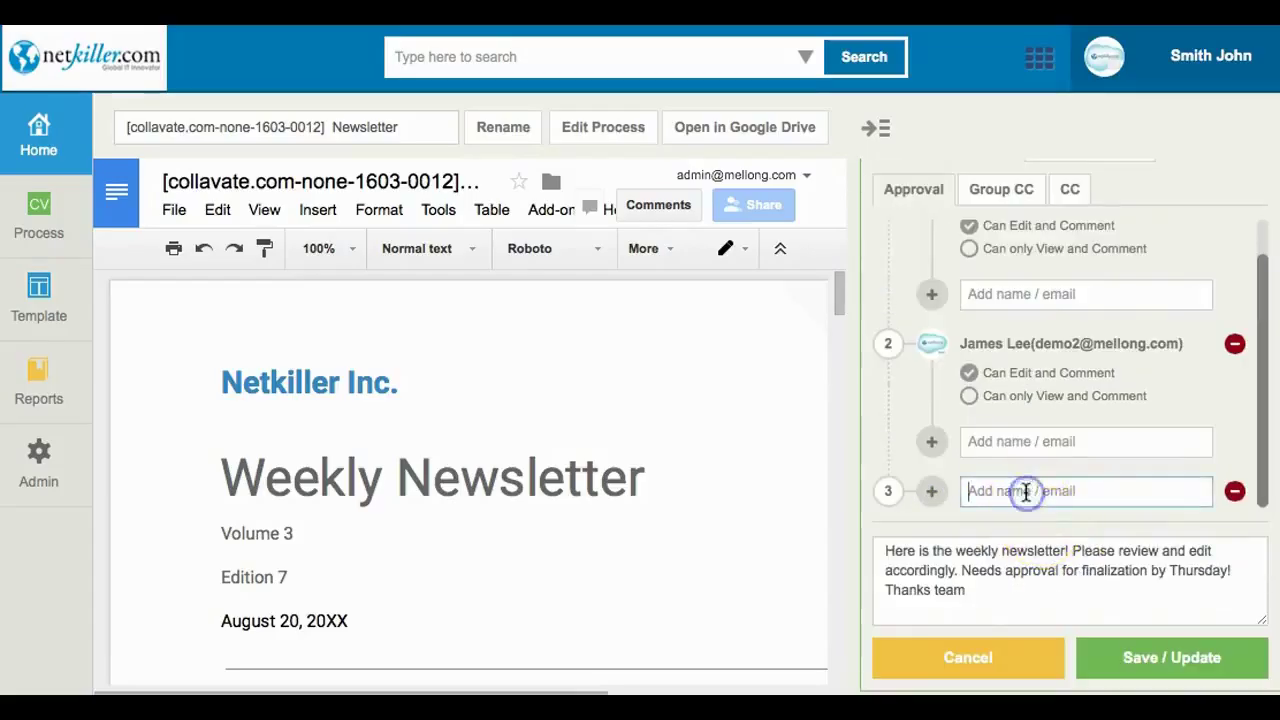
{"action": "type", "text": "demo3"}
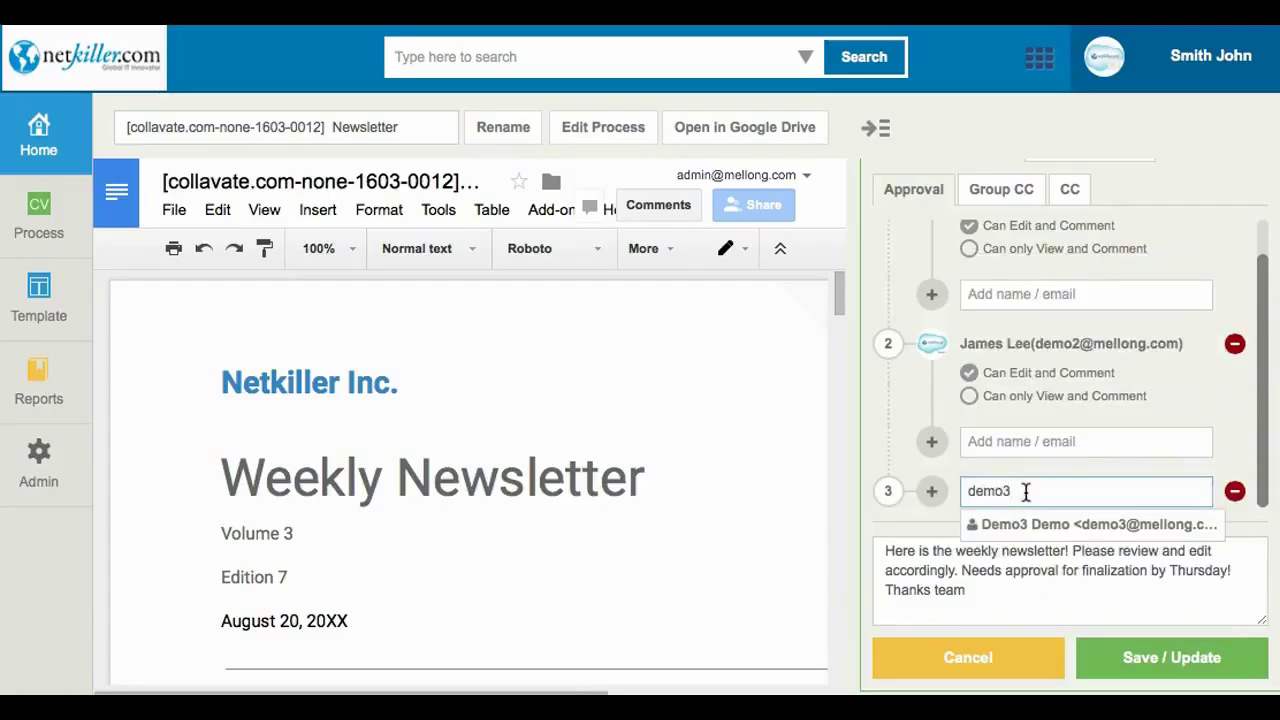
{"action": "left_click", "coordinate": [1023, 523]}
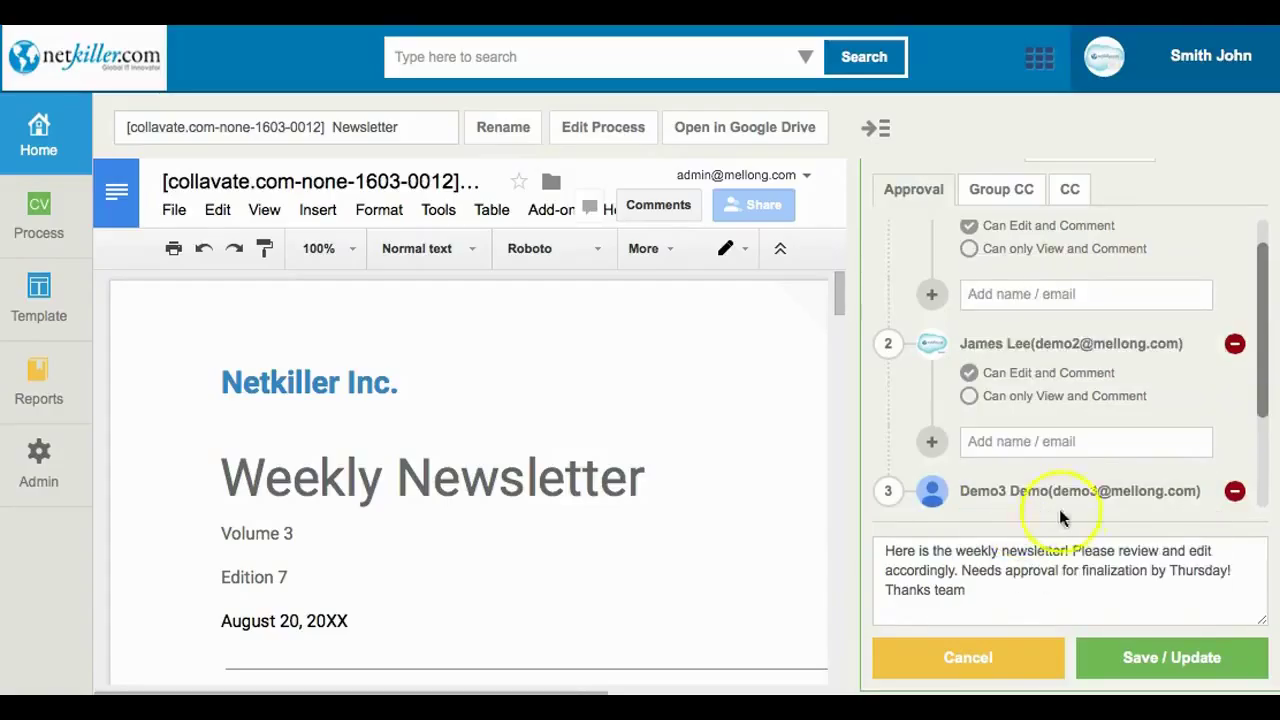
{"action": "left_click", "coordinate": [1172, 662]}
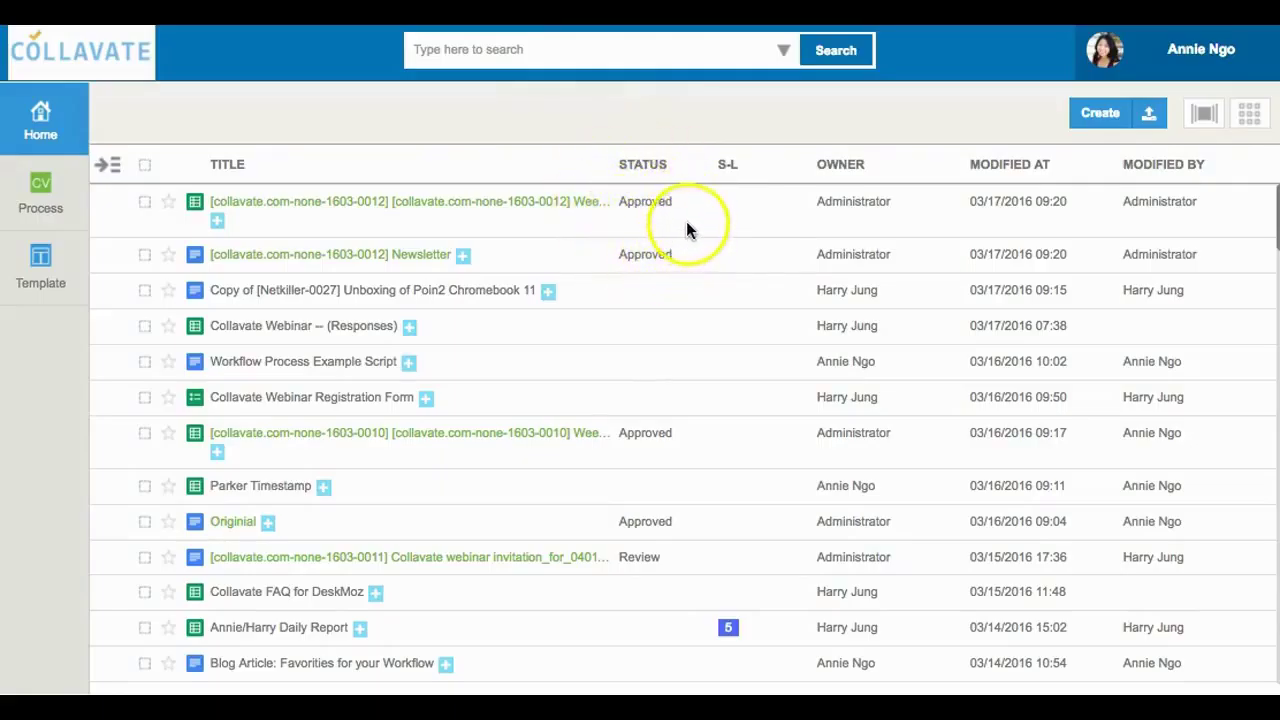
Open the approved Newsletter's approval record and show its additional actions menu.
{"action": "left_click", "coordinate": [403, 257]}
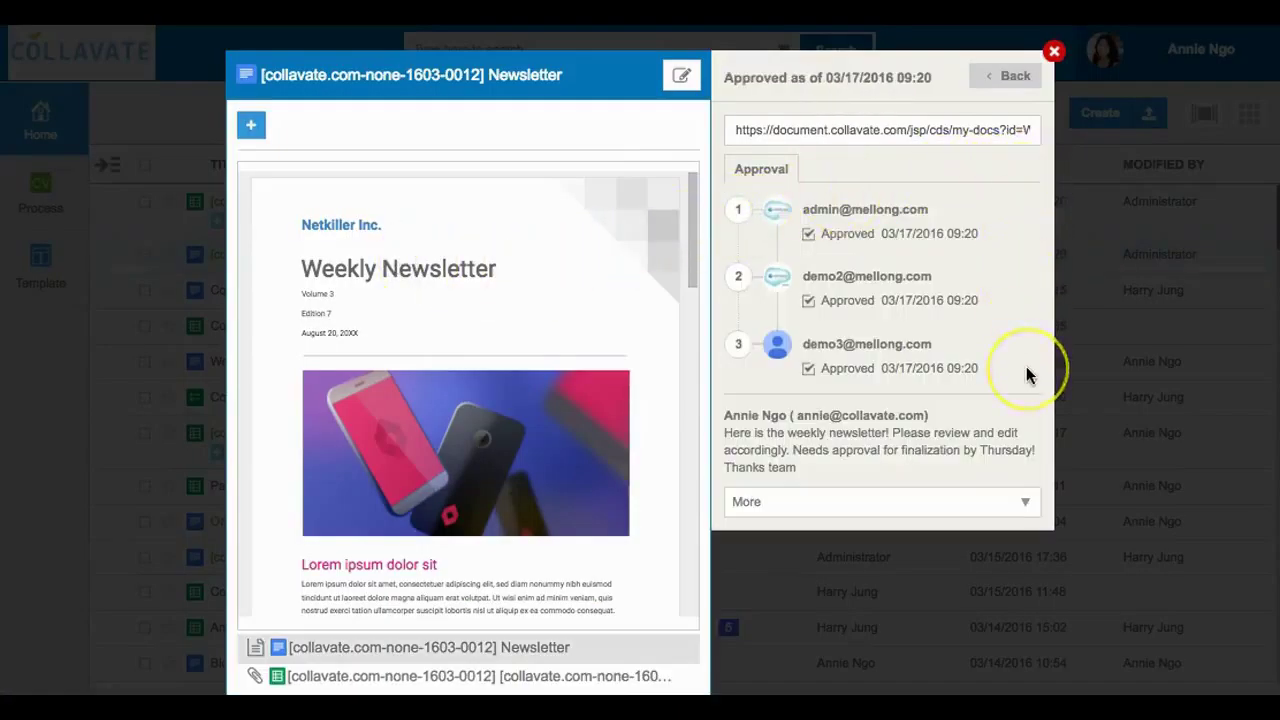
{"action": "left_click", "coordinate": [1026, 504]}
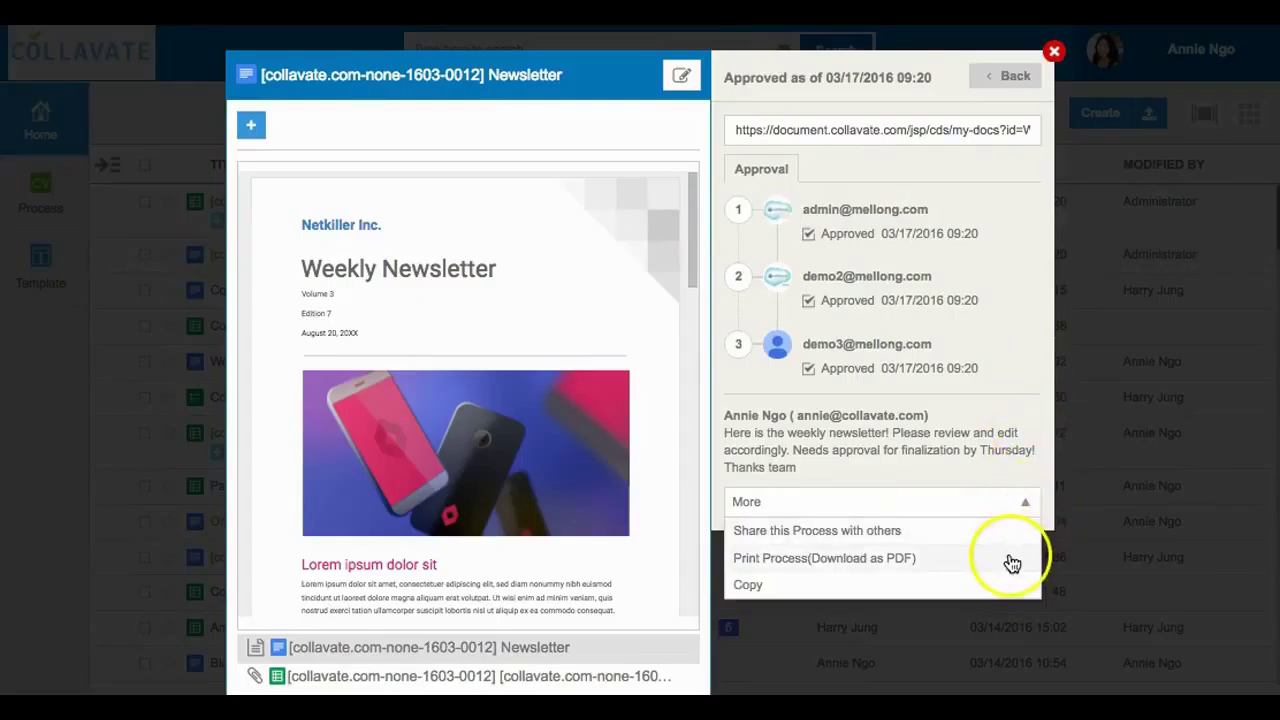
Download the Newsletter process as an Actual Size PDF and review the approval table and pages.
{"action": "left_click", "coordinate": [1012, 560]}
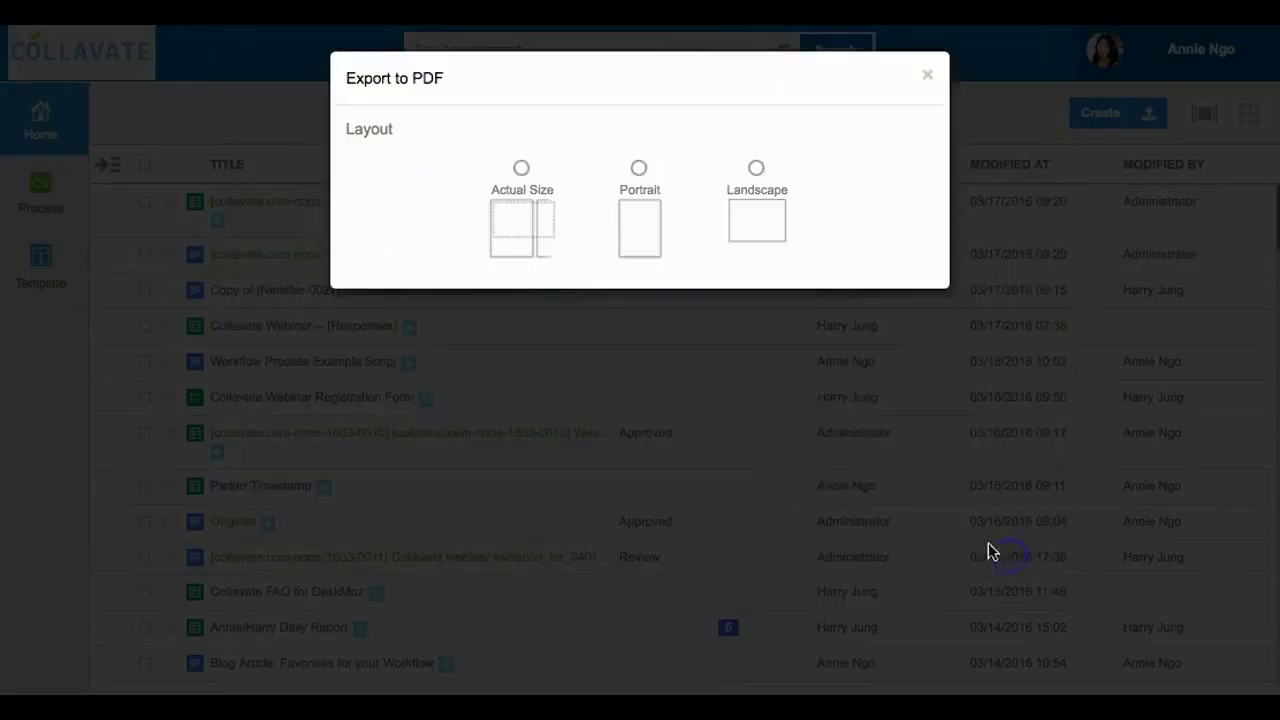
{"action": "left_click", "coordinate": [521, 175]}
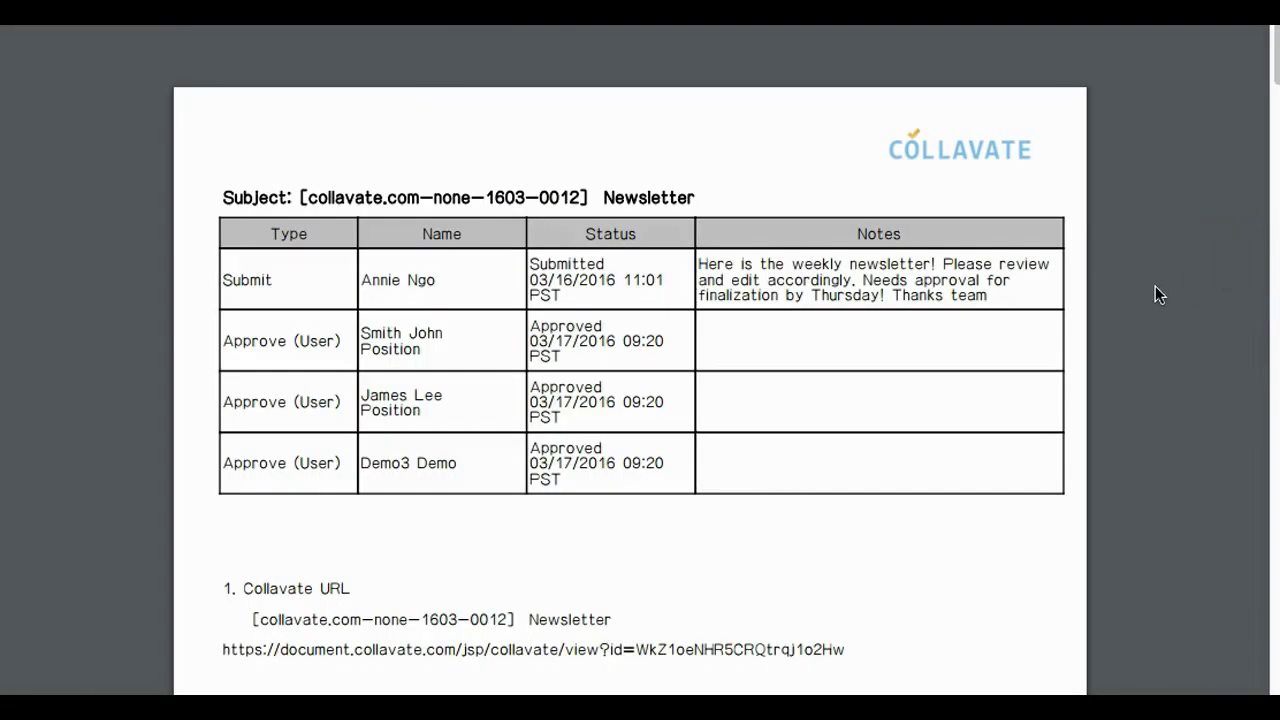
{"action": "scroll", "coordinate": [1157, 287], "scroll_direction": "down", "scroll_amount": 5}
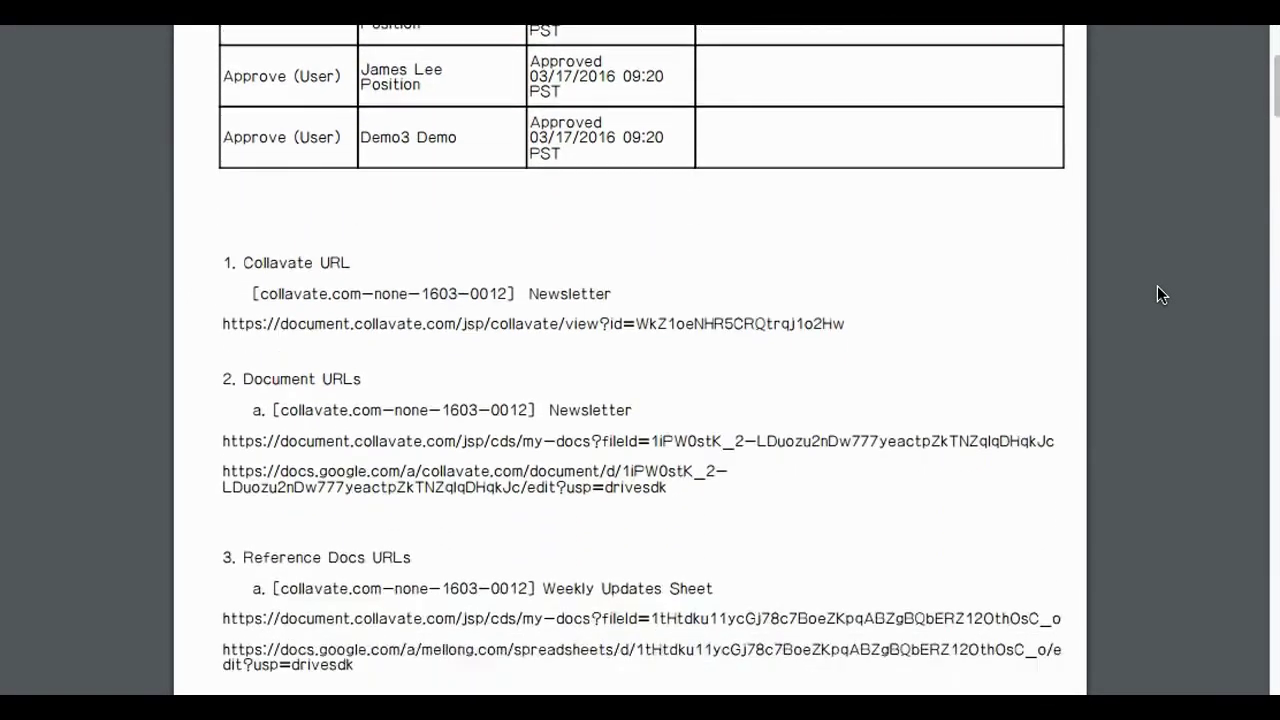
{"action": "scroll", "coordinate": [1157, 287], "scroll_direction": "down", "scroll_amount": 5}
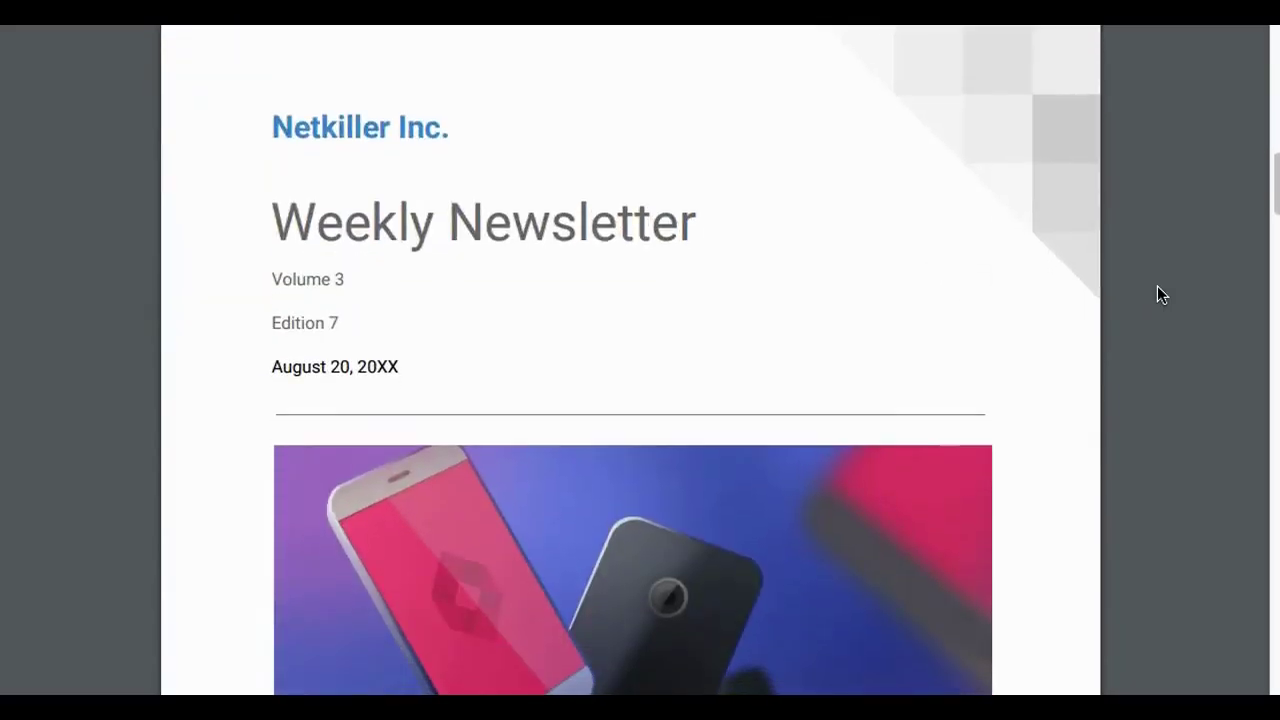